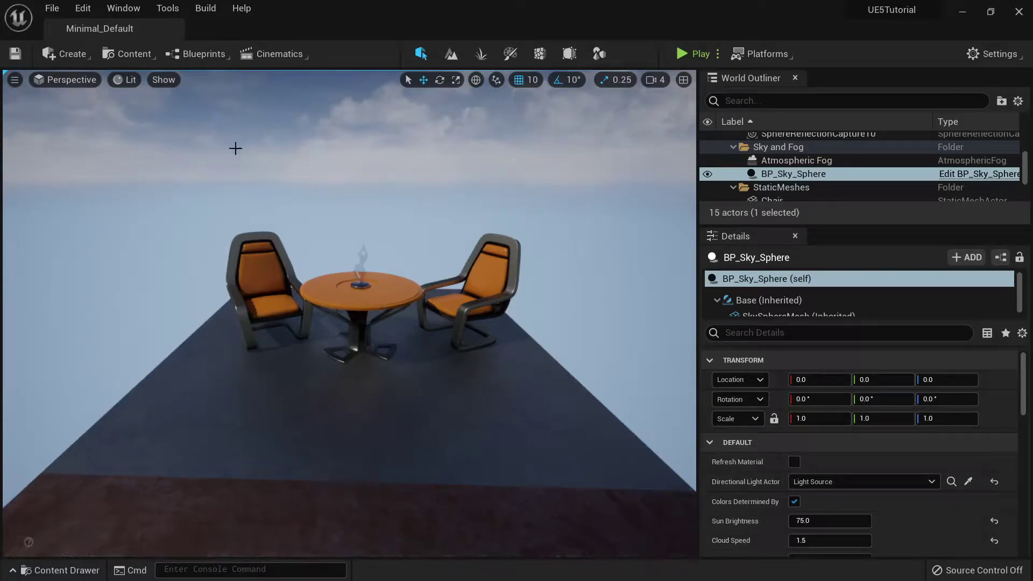
Step: Fly around the level to view the table and chairs from several distances and angles
mouse_move(426, 319)
right_down()
mouse_move(403, 271)
mouse_move(403, 285)
mouse_move(434, 300)
mouse_move(420, 297)
mouse_move(425, 320)
right_up()
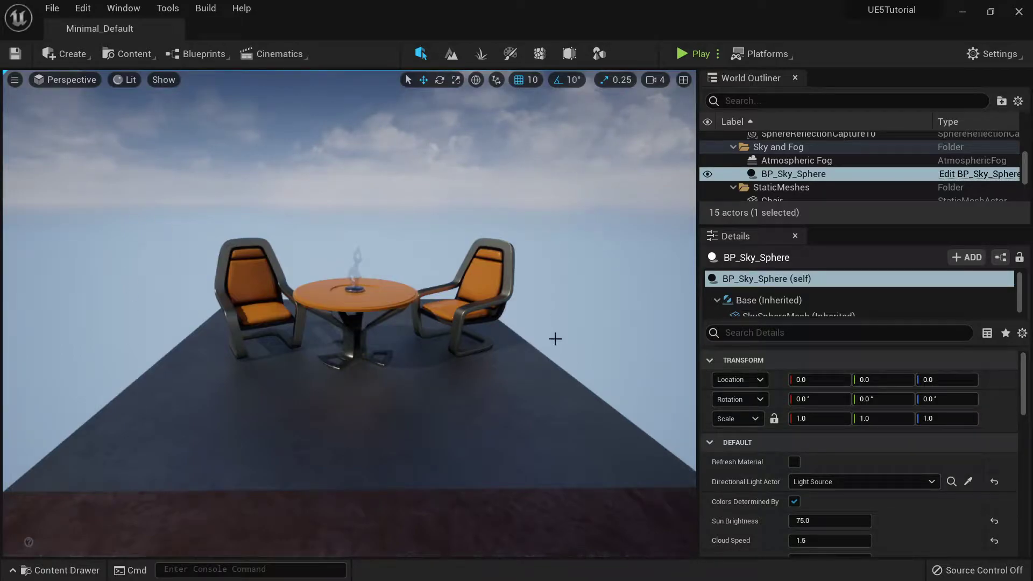
mouse_move(518, 453)
right_down()
mouse_move(503, 448)
mouse_move(514, 457)
right_up()
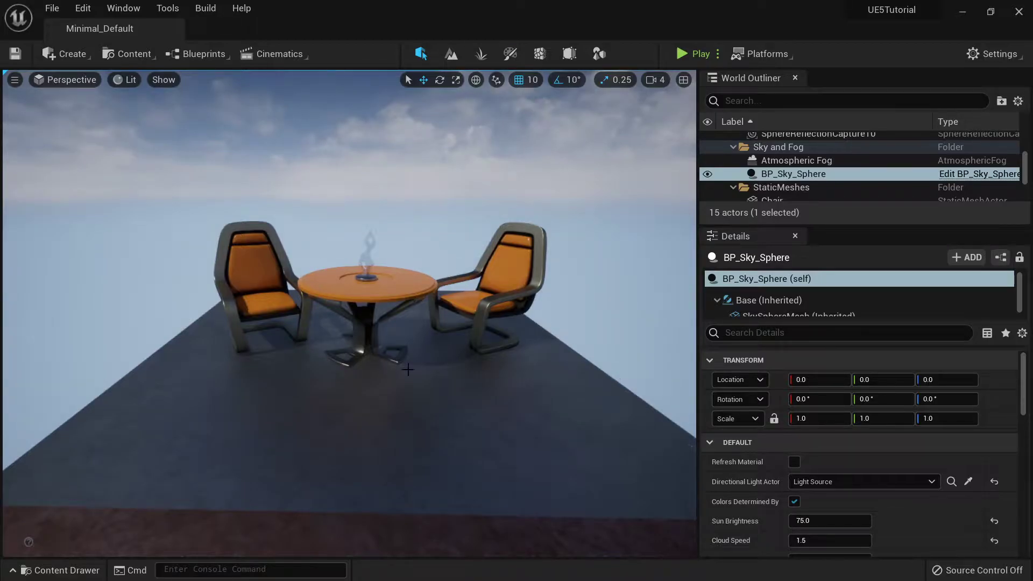
mouse_move(408, 370)
right_down()
mouse_move(424, 386)
mouse_move(435, 380)
mouse_move(419, 365)
right_up()
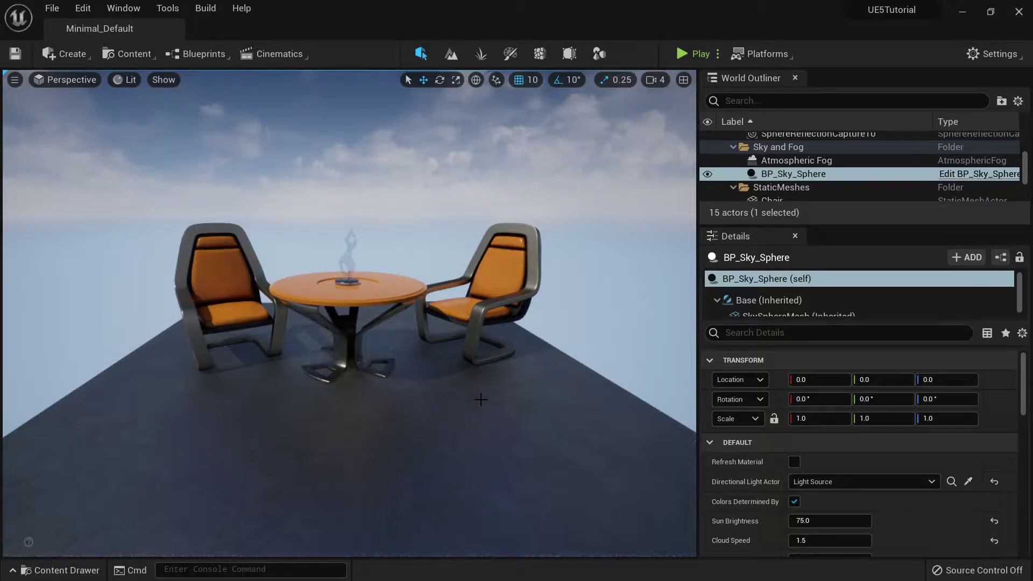
right_drag(481, 399, 482, 381)
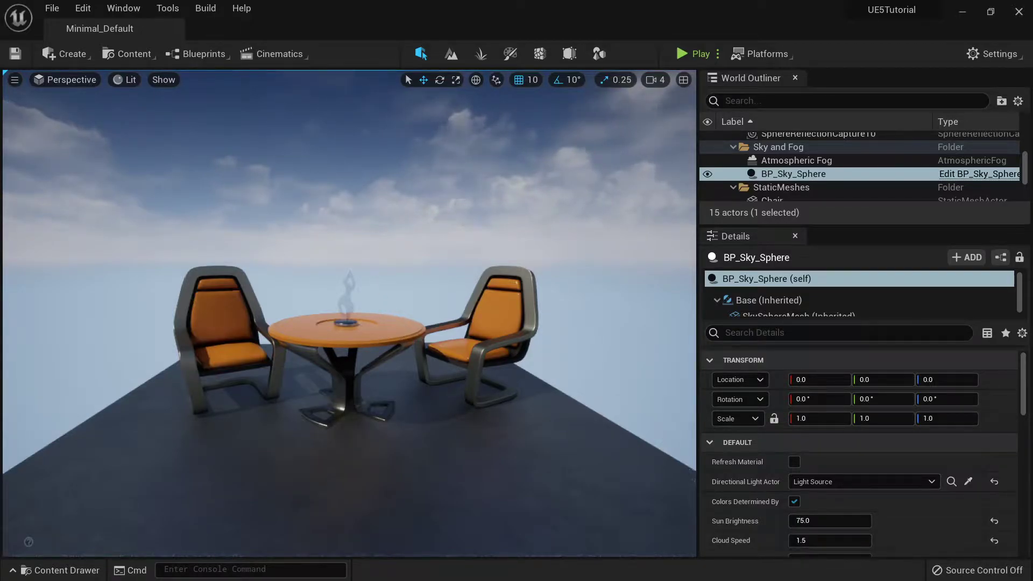
right_drag(482, 381, 619, 369)
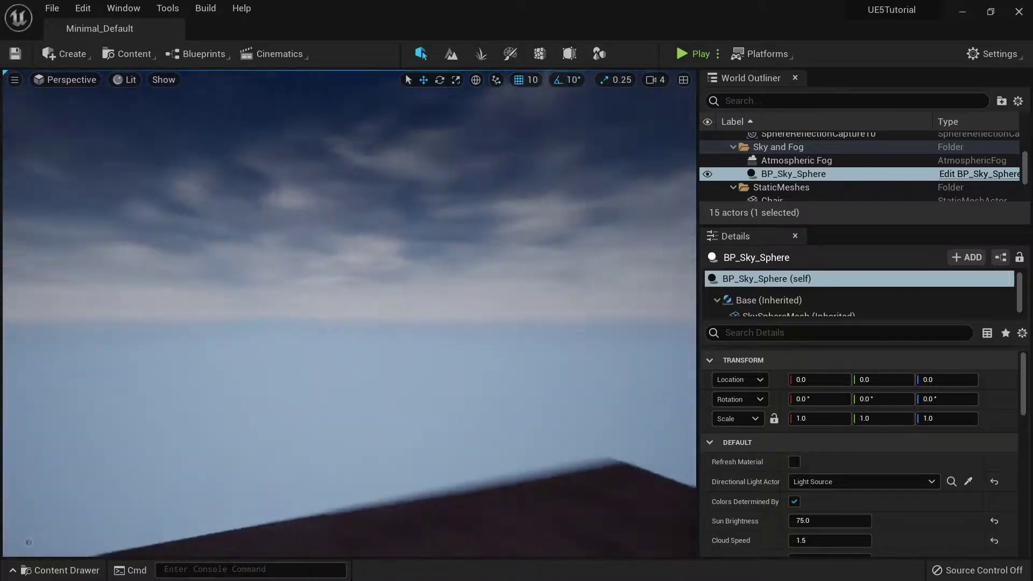
right_drag(493, 350, 396, 352)
key(w)
key(s)
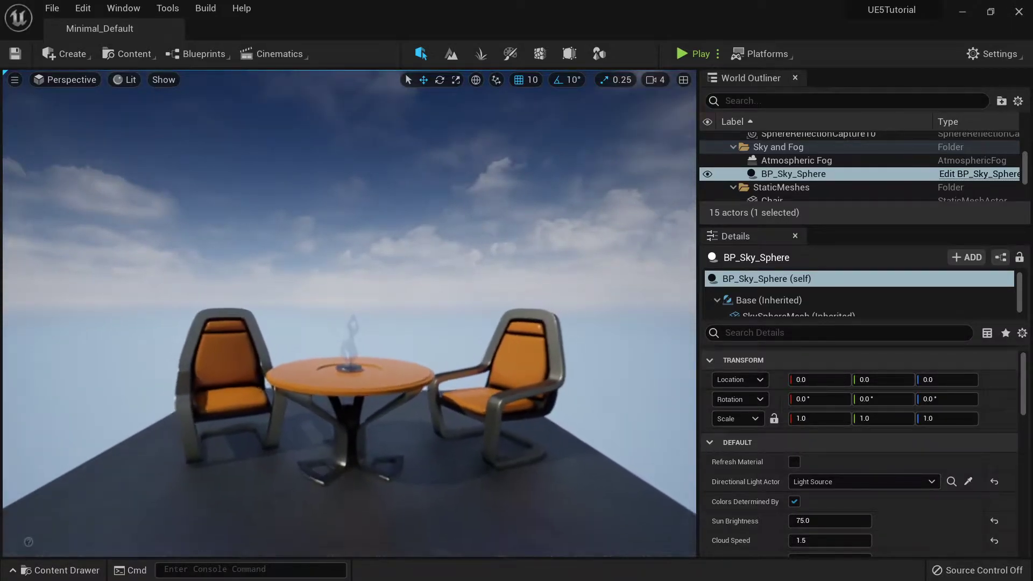
right_drag(492, 355, 492, 355)
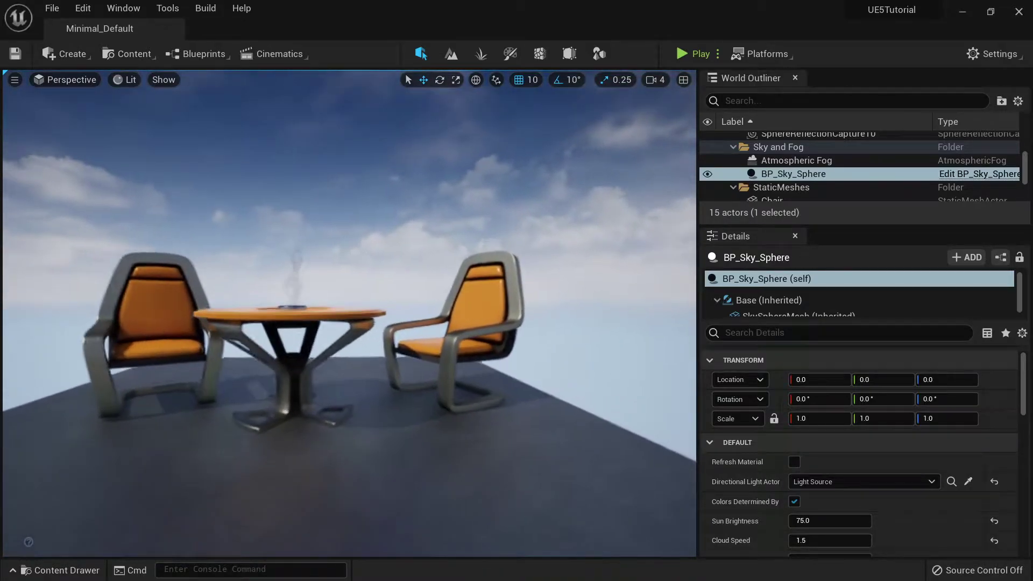
right_drag(382, 243, 383, 243)
right_drag(437, 324, 437, 324)
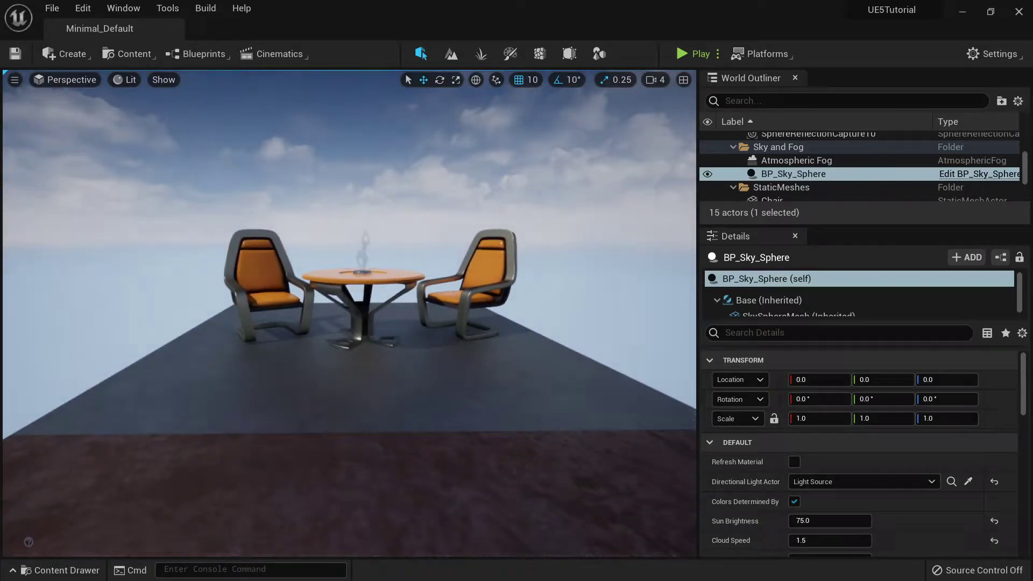
right_drag(432, 400, 432, 400)
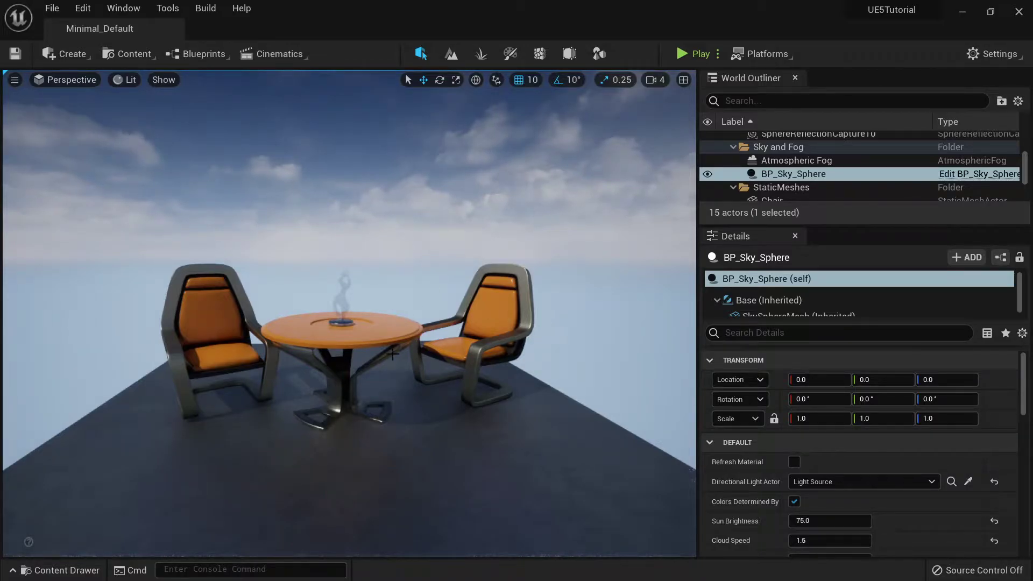
right_drag(393, 354, 393, 354)
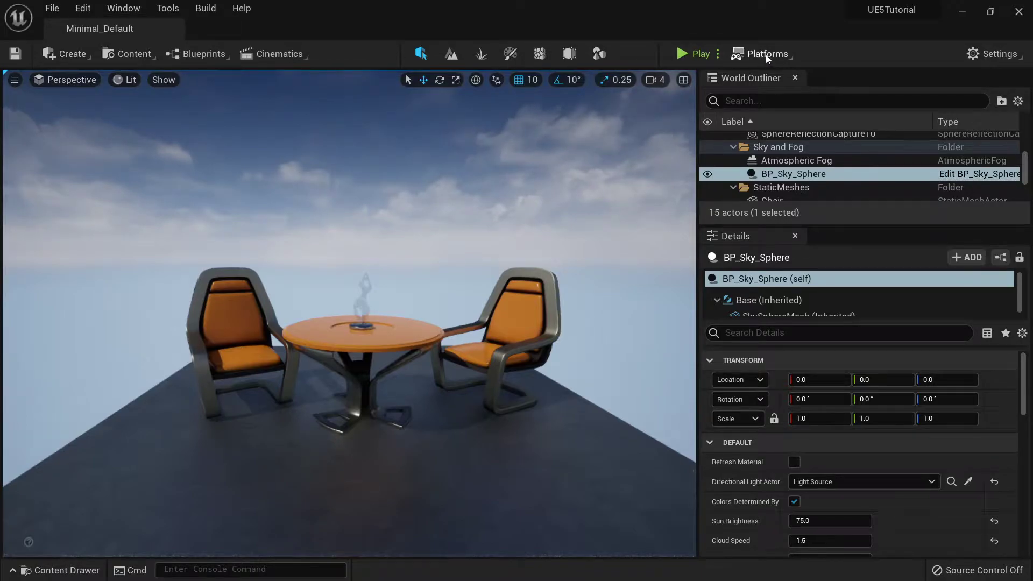
Step: Add a point light to the level
click(80, 54)
mouse_move(80, 94)
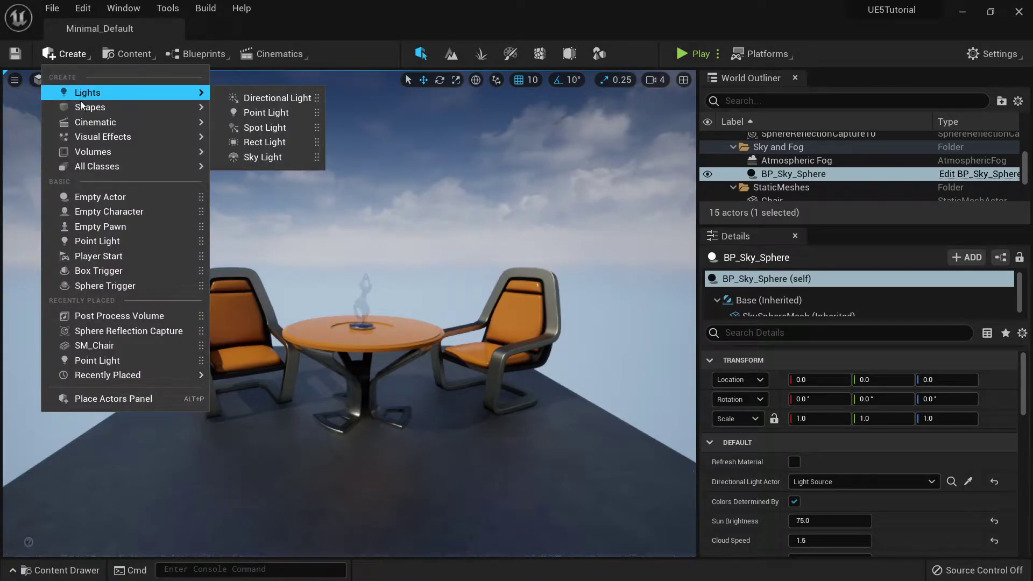
mouse_move(75, 112)
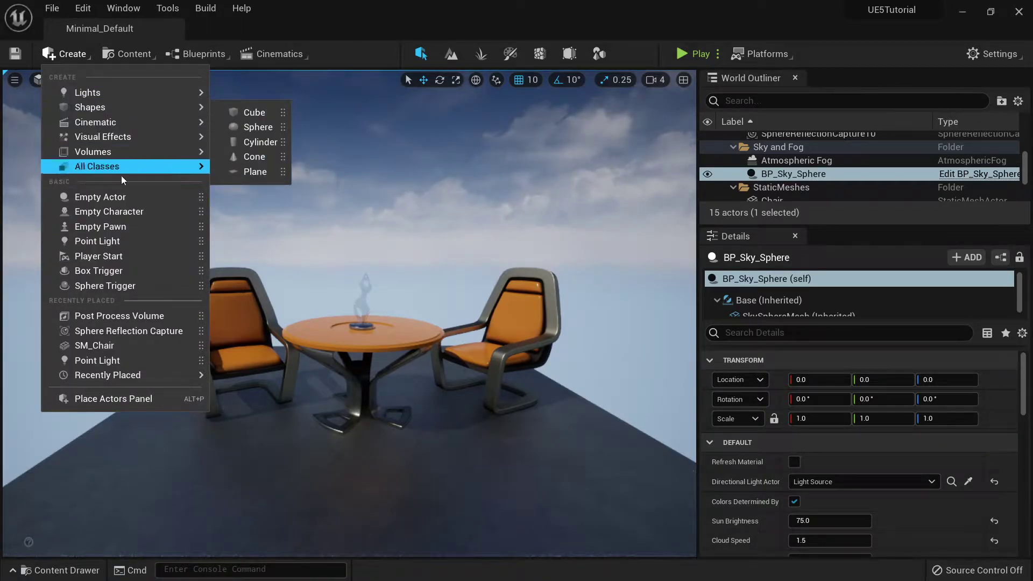
mouse_move(122, 95)
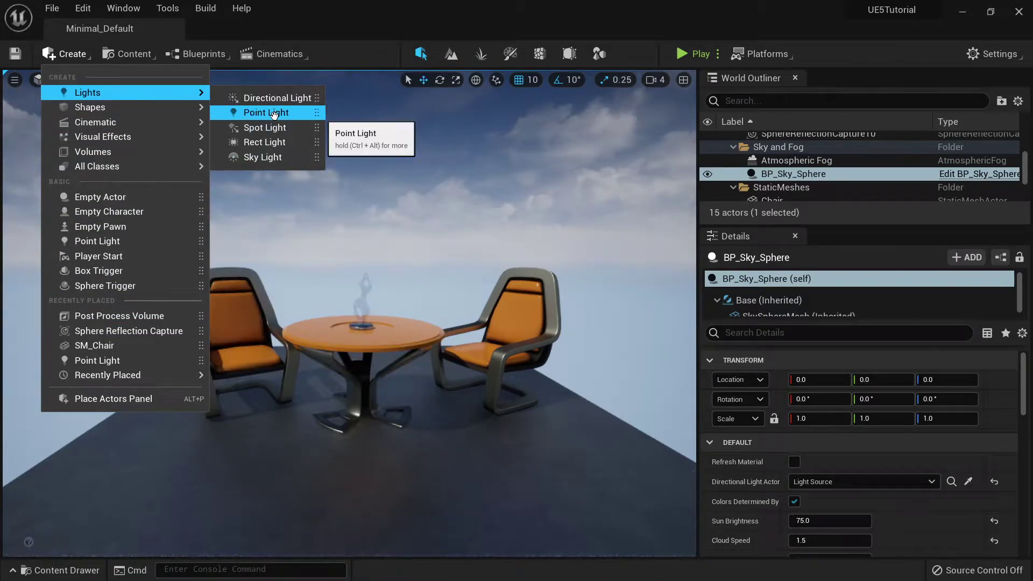
click(273, 113)
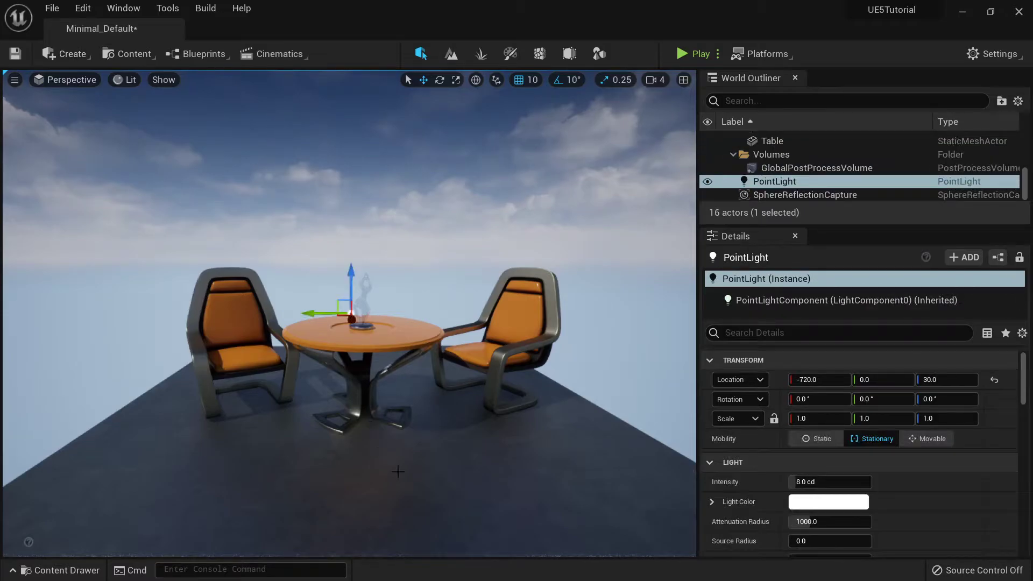
Step: Move the point light between the table and the right-hand chair, to location -110, -50, 120
right_drag(353, 385, 301, 272)
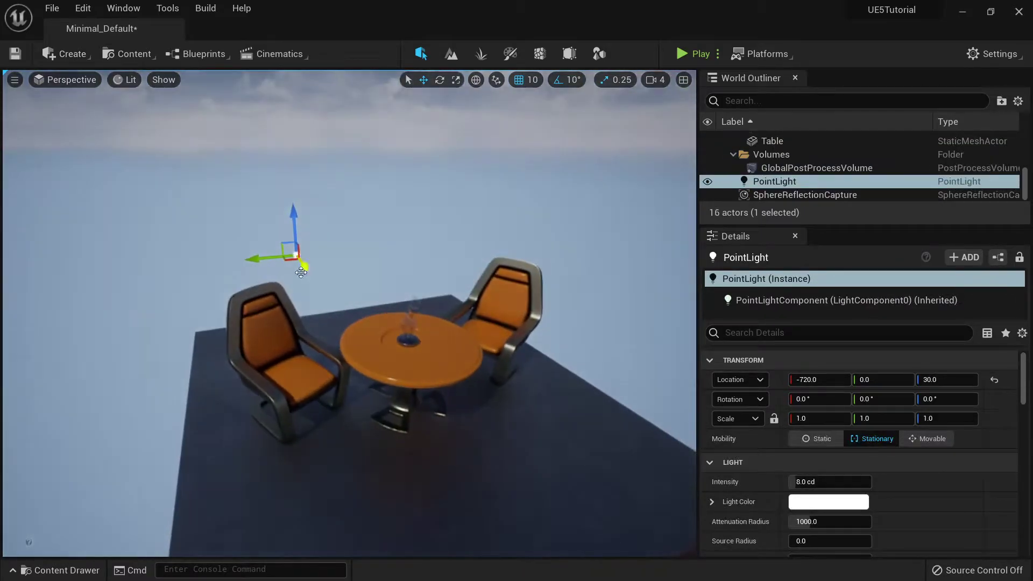
drag(310, 262, 493, 463)
drag(433, 420, 421, 307)
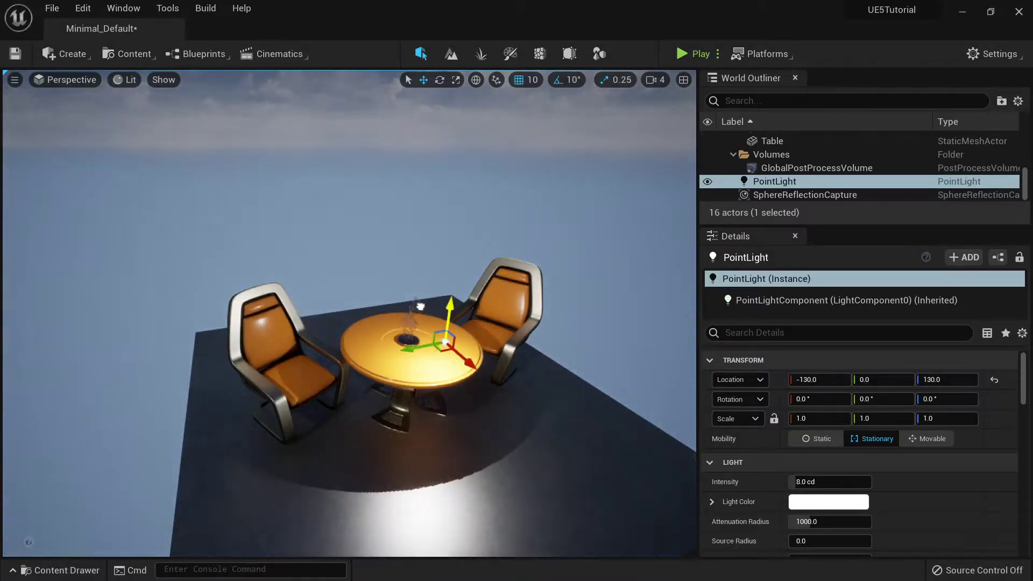
drag(440, 354, 511, 347)
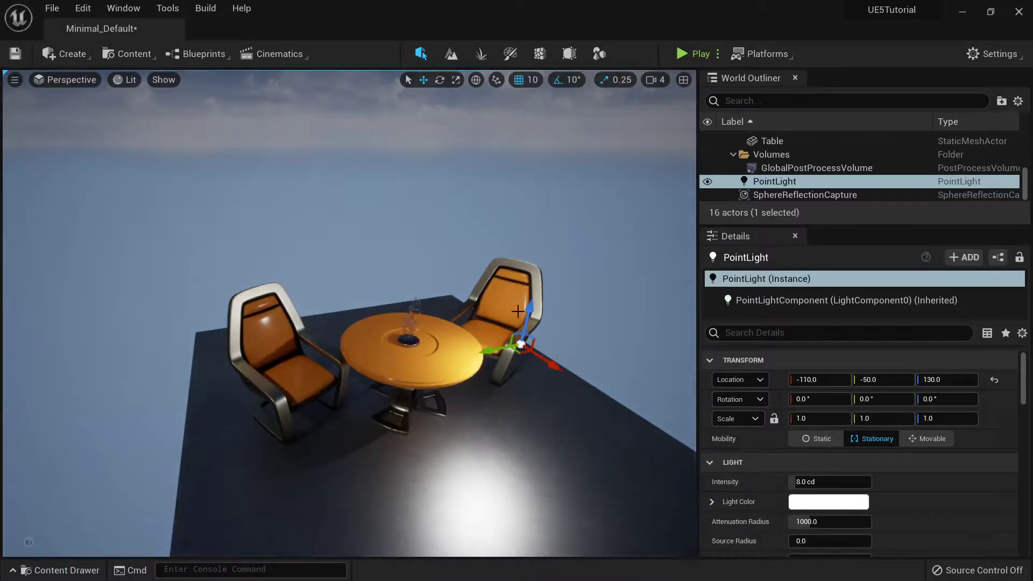
drag(531, 305, 513, 399)
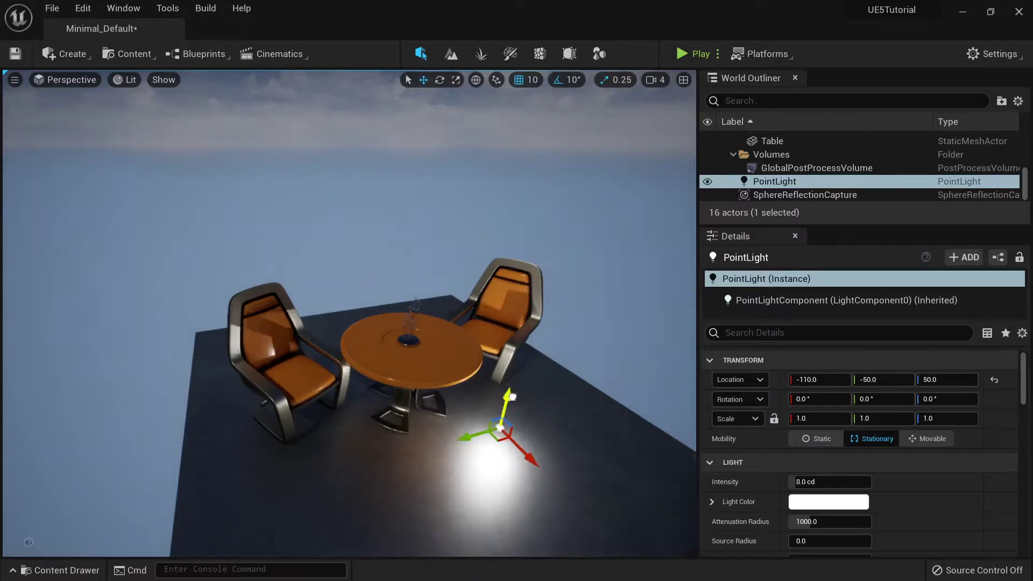
right_drag(513, 398, 489, 412)
drag(489, 411, 492, 276)
right_drag(484, 275, 486, 340)
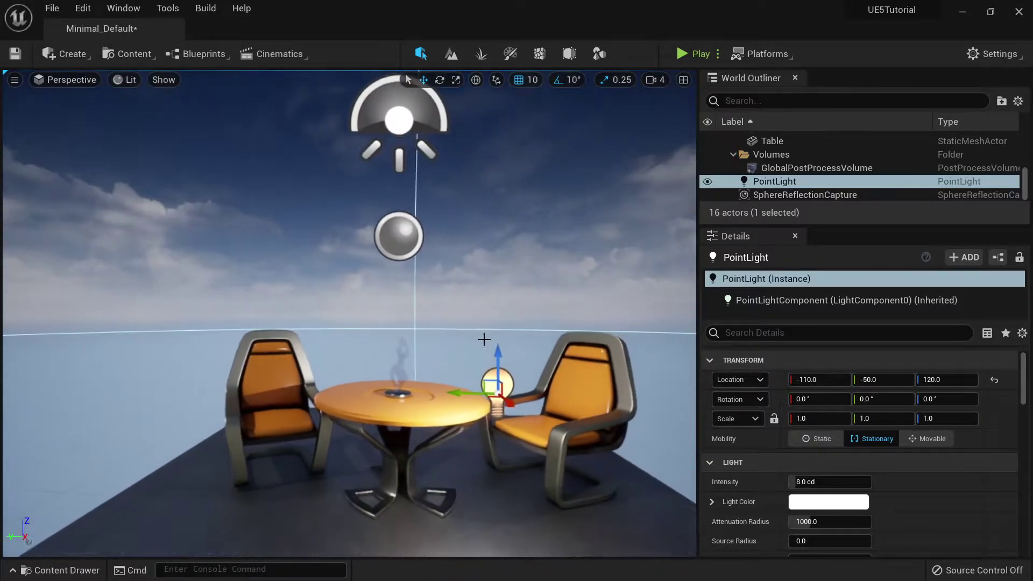
Step: Select the SkyLight above the table and toggle Game View to compare the viewport with and without actor icons
click(394, 112)
right_drag(452, 247, 455, 255)
key(g)
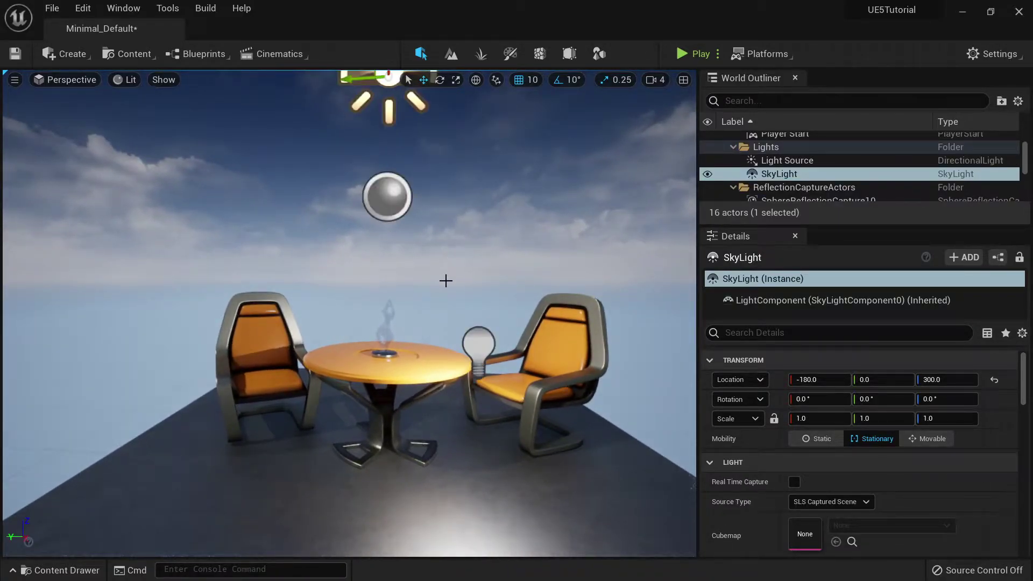
key(g)
key(g)
key(g)
key(g)
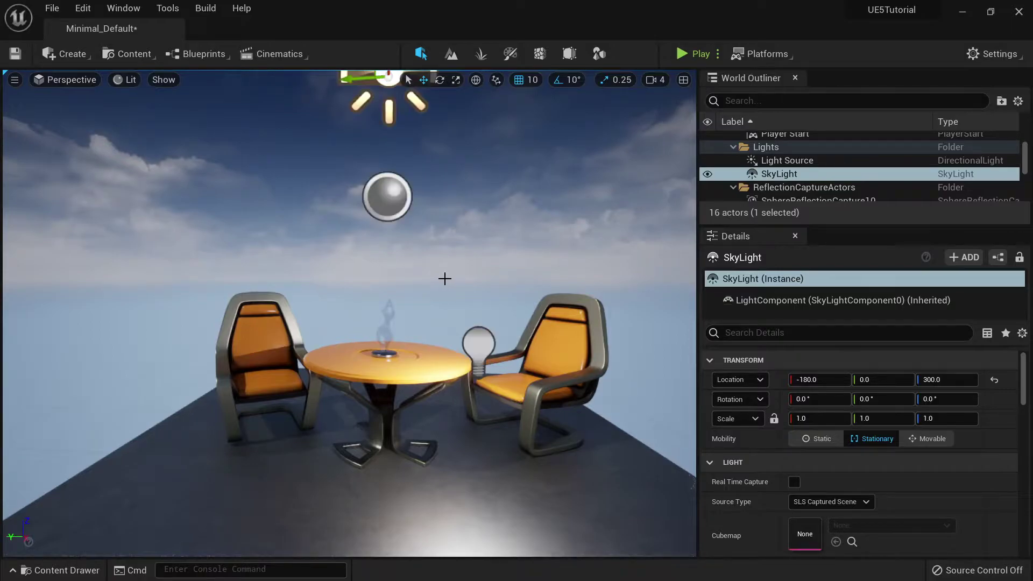
Step: Place a cube shape on the floor in the viewport and delete it again
click(76, 58)
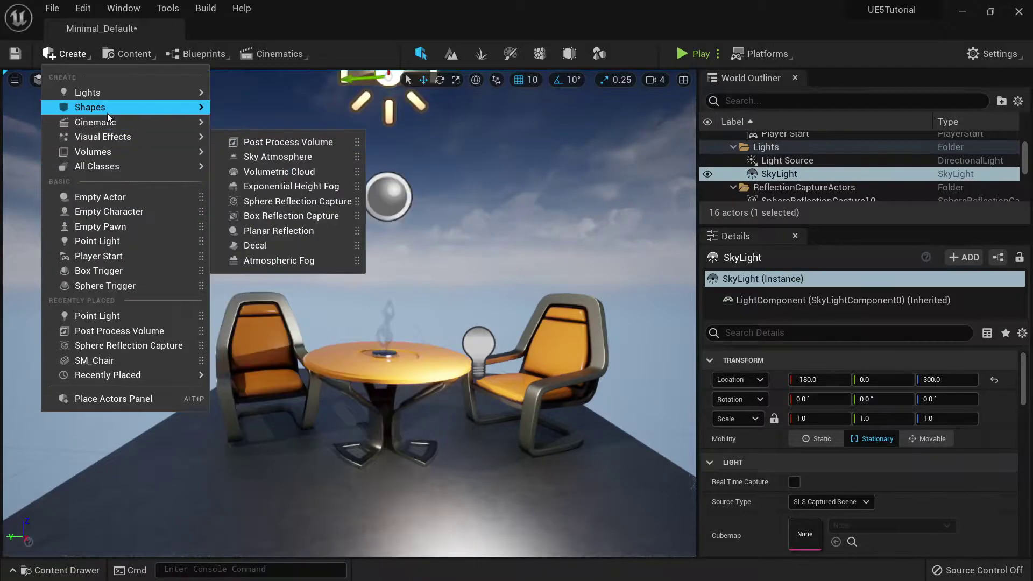
mouse_move(108, 109)
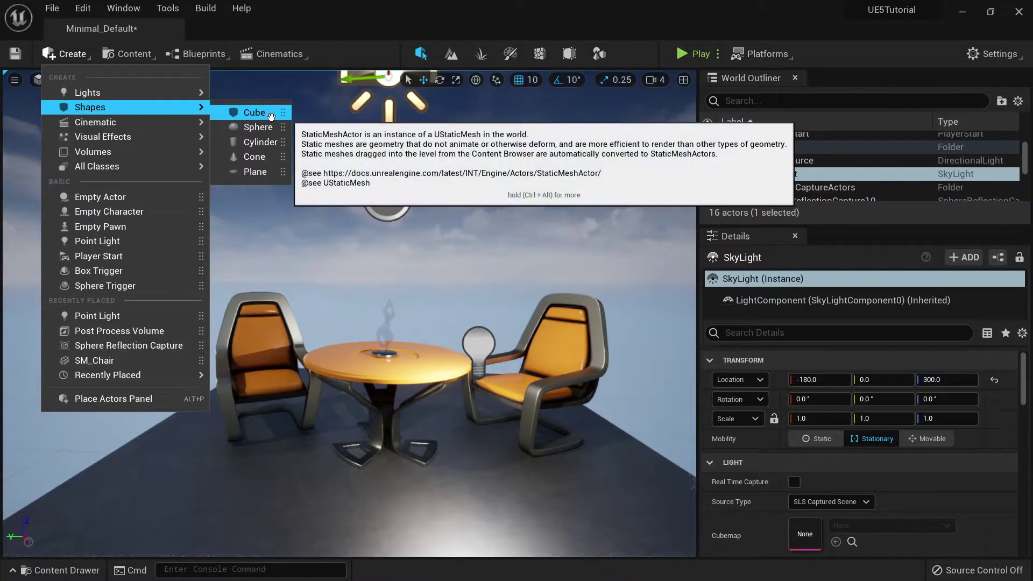
drag(259, 115, 264, 482)
key(Delete)
click(82, 79)
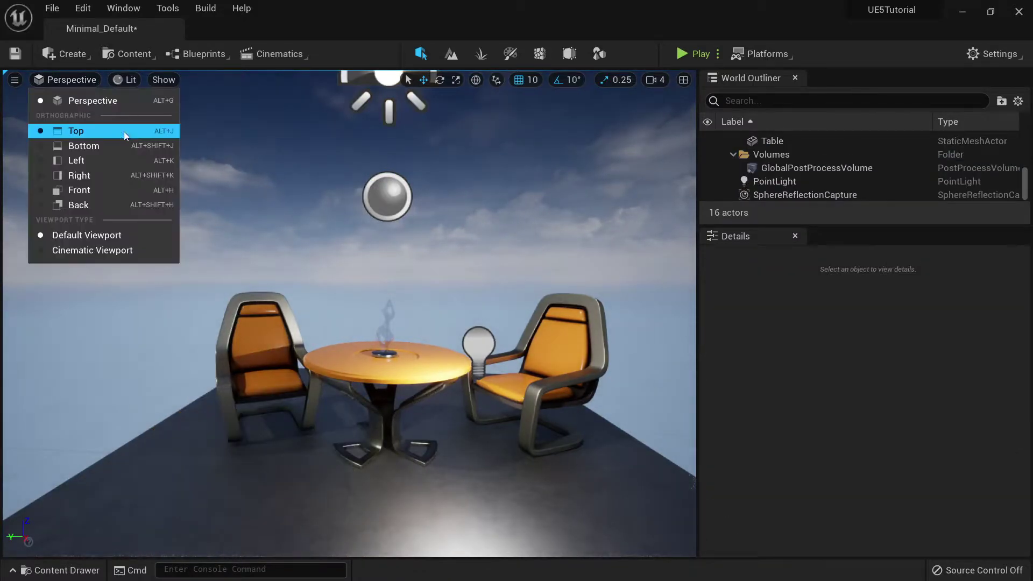
Step: Add a cube at the default spawn position, view it and remove it from the level
click(69, 60)
mouse_move(115, 108)
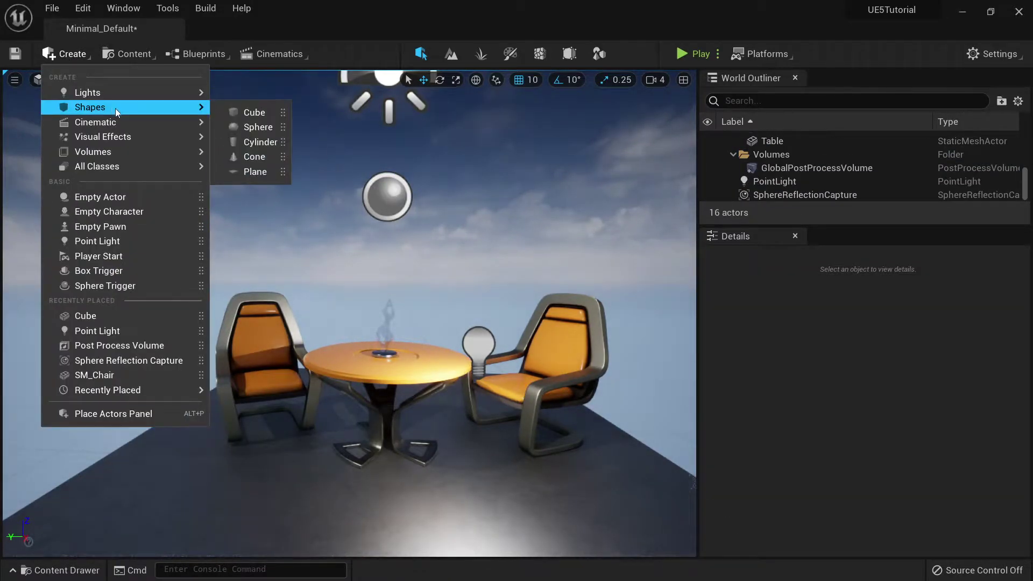
click(248, 117)
right_drag(248, 117, 183, 165)
right_drag(377, 342, 364, 358)
key(Delete)
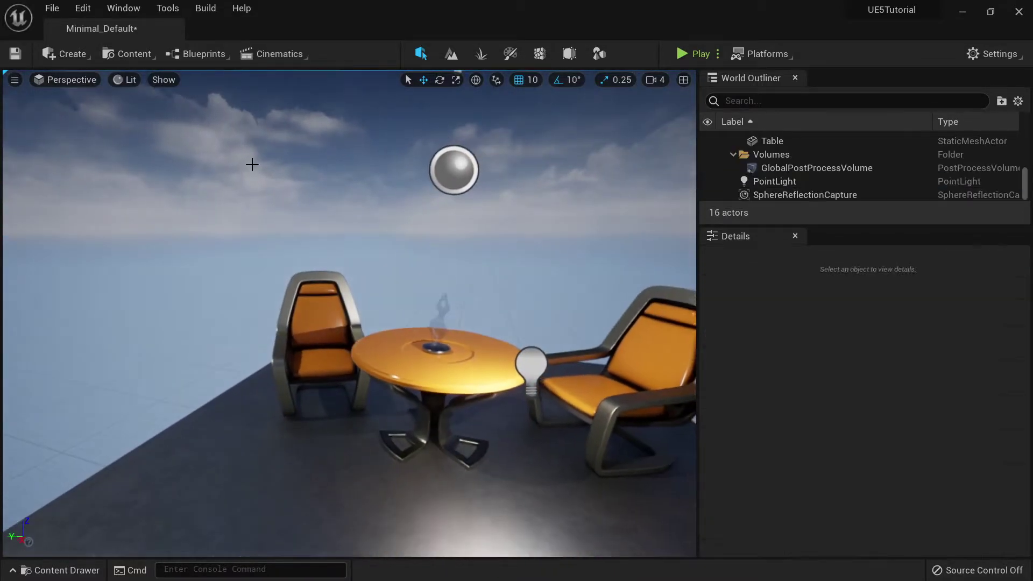
Step: Place a cube on the floor beside the left-hand chair, raise it to Z 70, and delete it
click(70, 54)
mouse_move(103, 107)
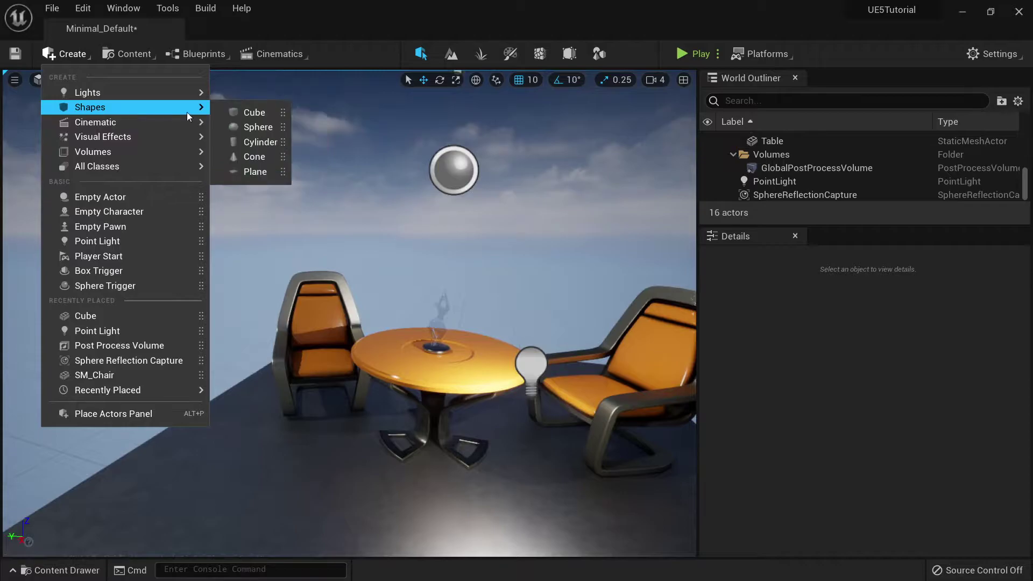
drag(250, 112, 265, 493)
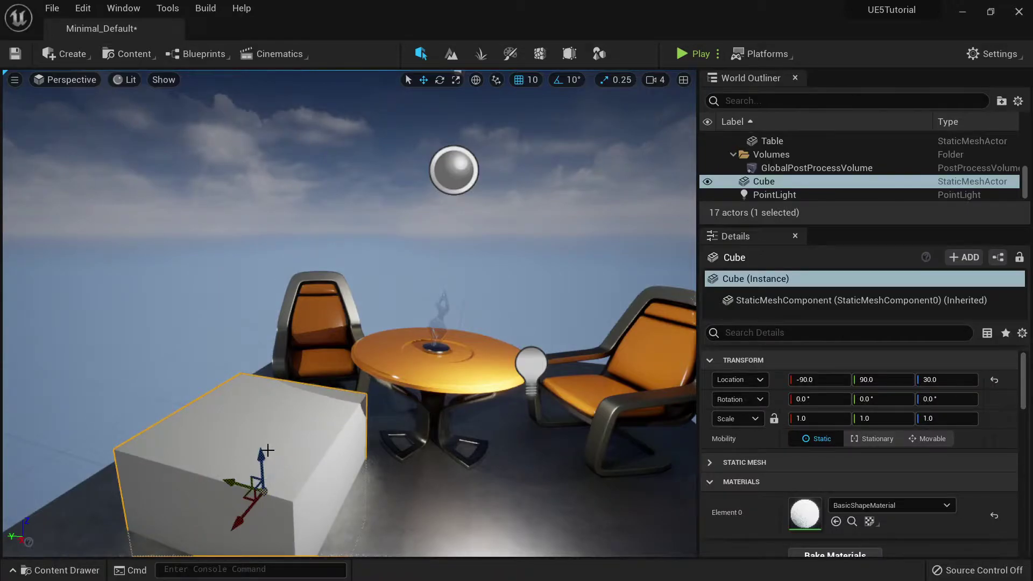
drag(268, 450, 250, 398)
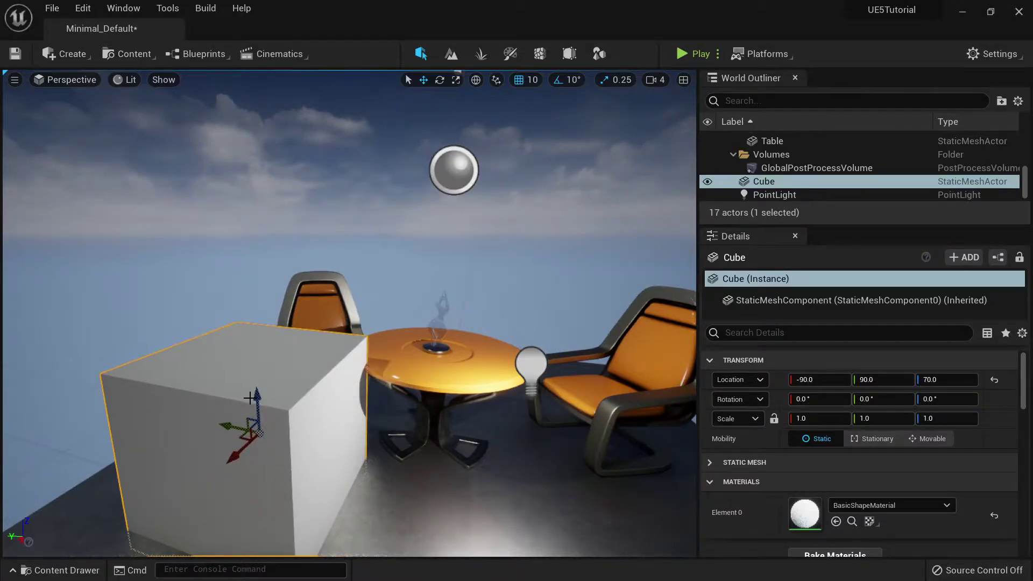
key(Delete)
click(65, 53)
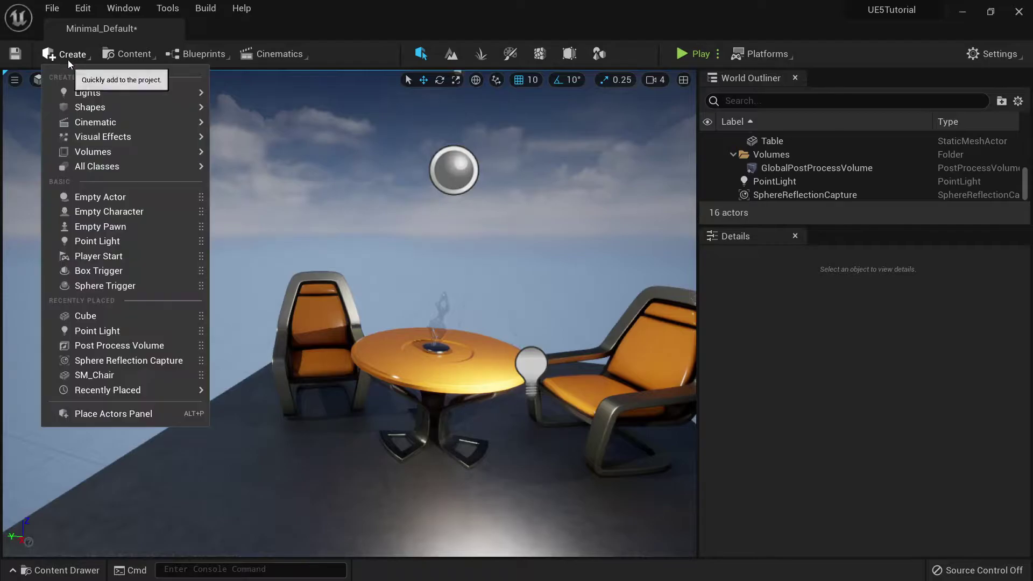
mouse_move(165, 383)
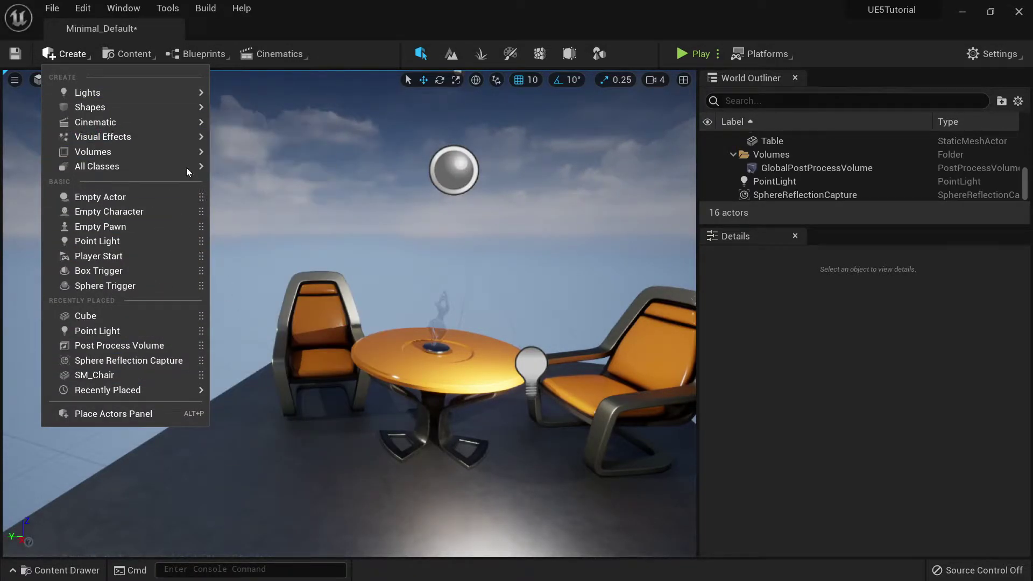
right_drag(405, 312, 566, 339)
key(s)
right_drag(492, 287, 422, 314)
key(w)
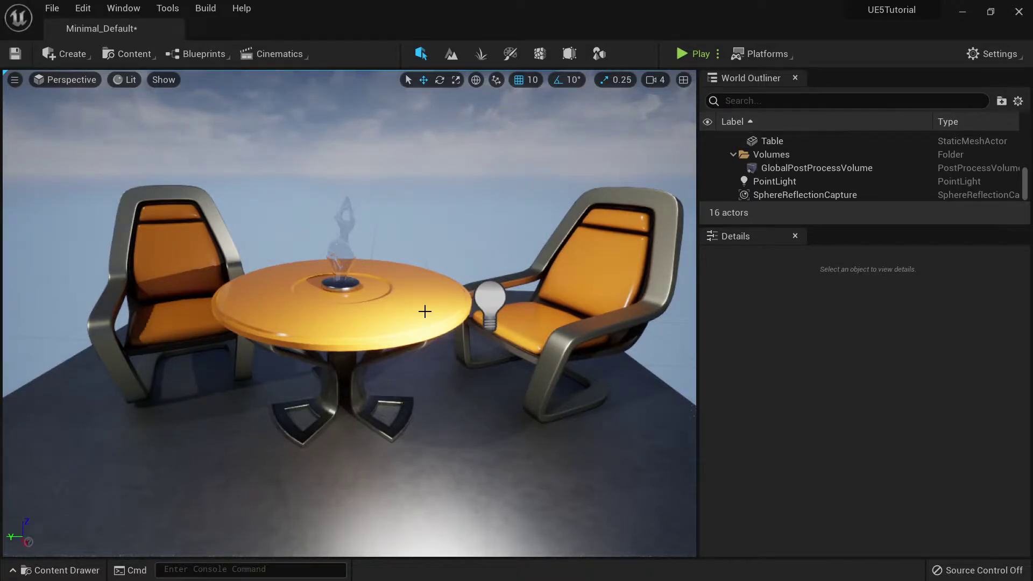
Step: Bring the most recently active content browser into focus, and return to the level by selecting the left-hand chair
click(137, 55)
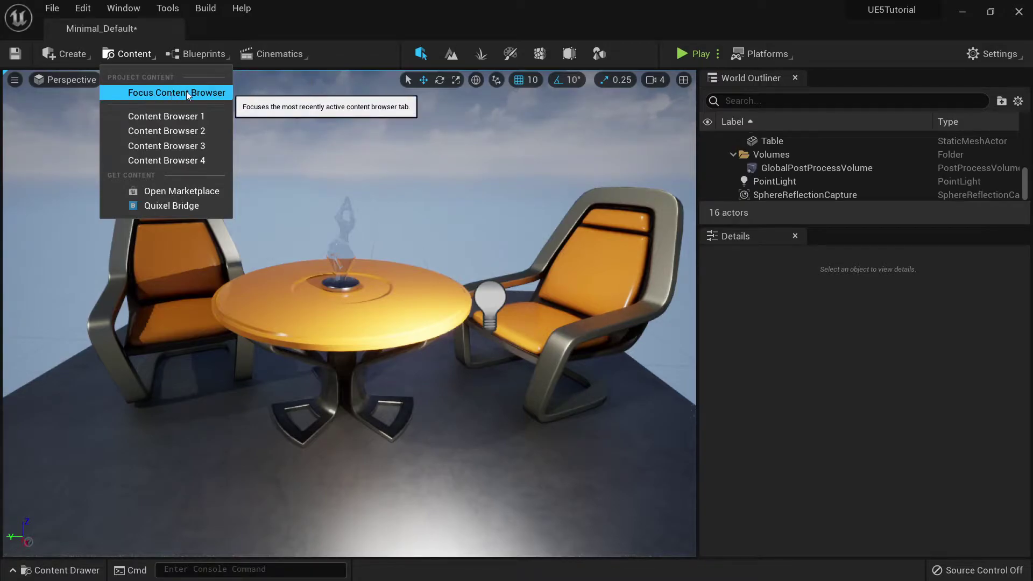
click(156, 92)
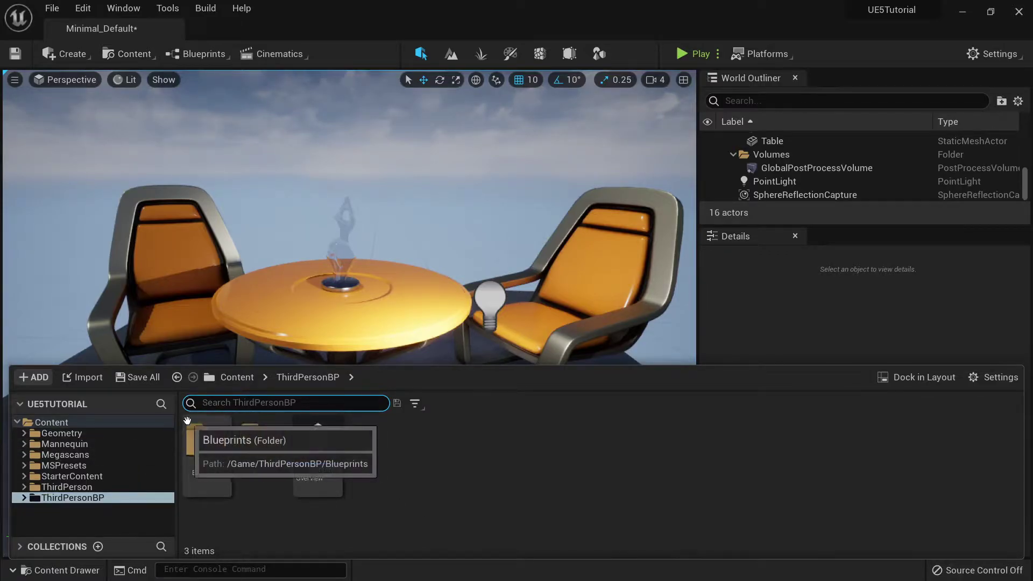
click(211, 229)
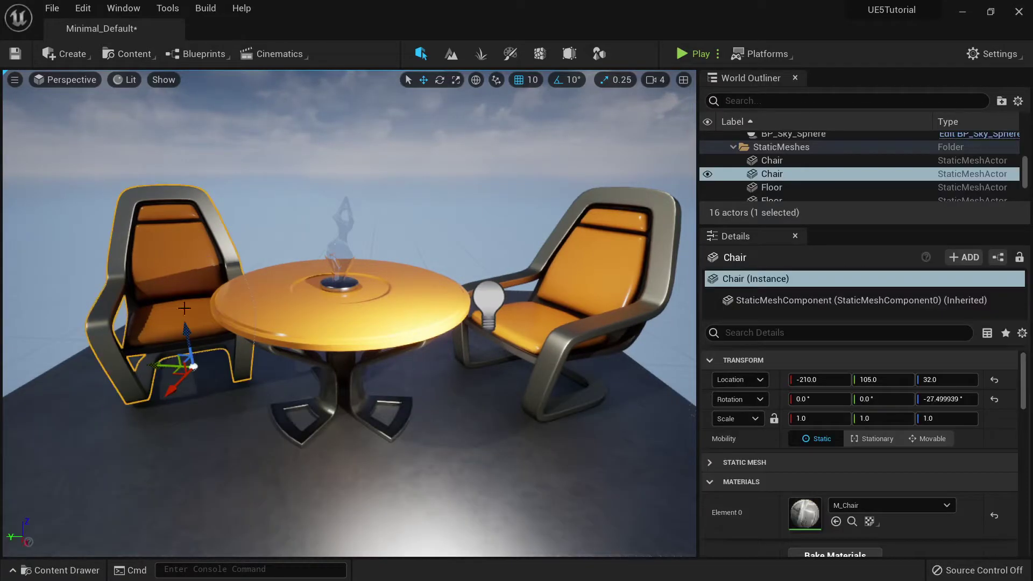
Step: Bring up and dismiss the content drawer over the level viewport, and leave it open
right_drag(336, 314, 111, 318)
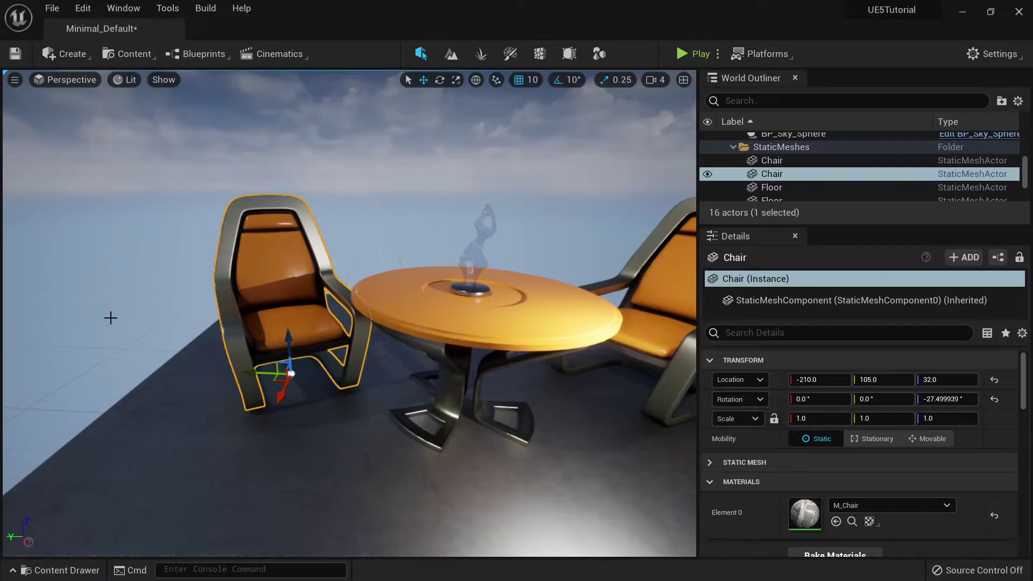
key(ctrl+space)
key(ctrl+space)
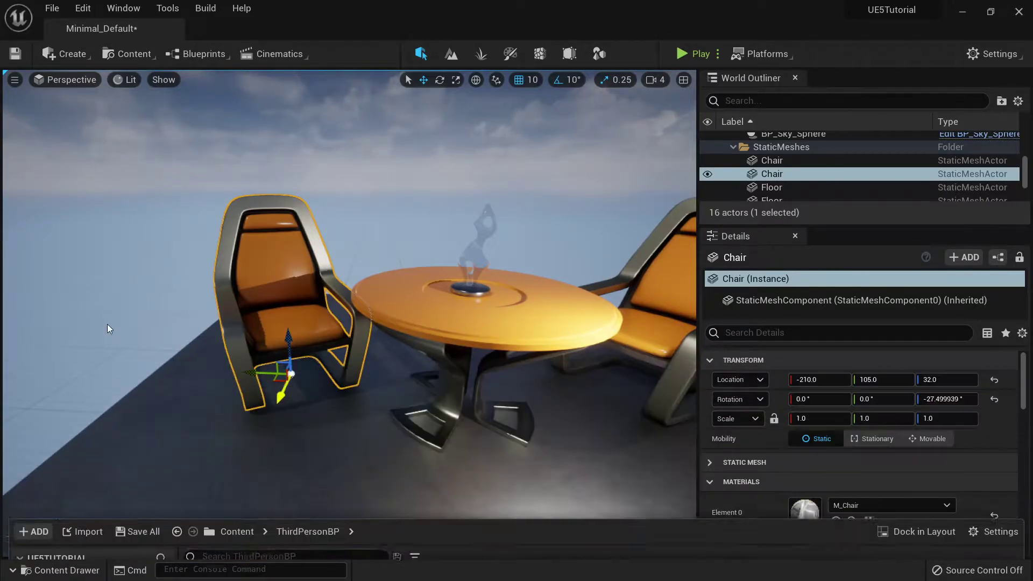
ctrl+click(106, 323)
key(ctrl+space)
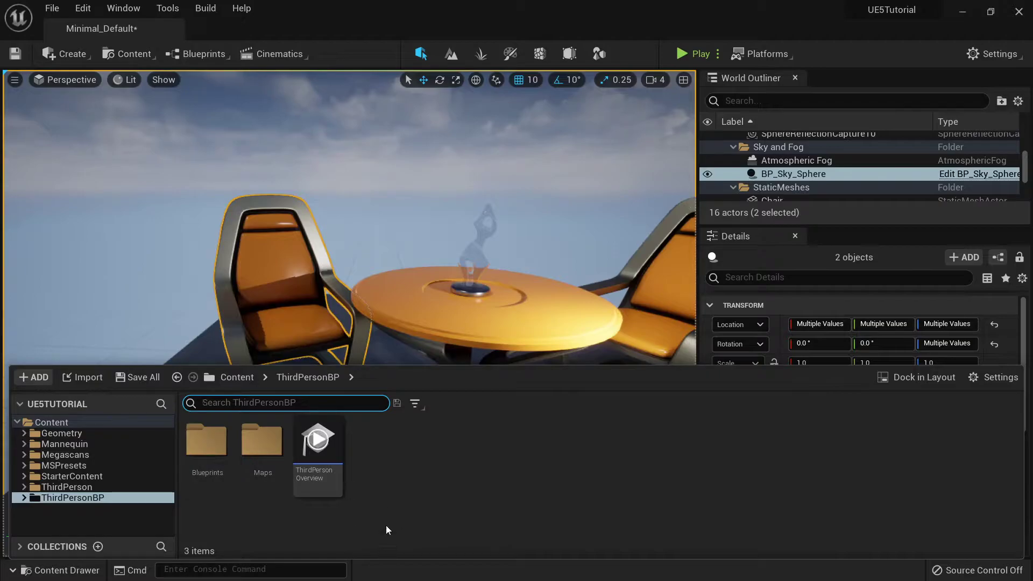
Step: Clear the actor selection in the level and show the Megascans folder in the content drawer
right_drag(403, 232, 420, 215)
key(Escape)
key(w)
right_drag(462, 345, 462, 320)
key(s)
key(w)
key(ctrl+space)
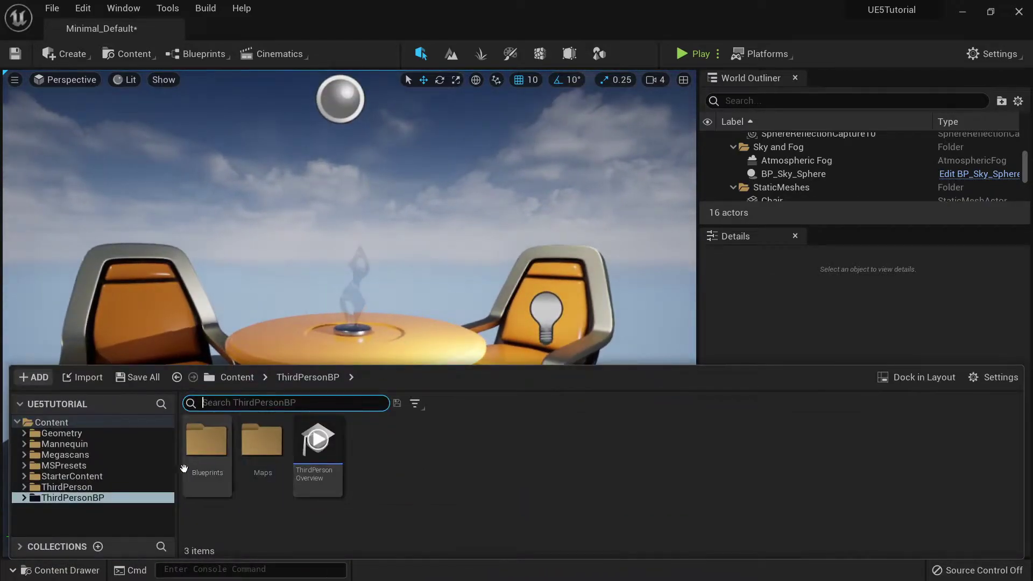
click(78, 456)
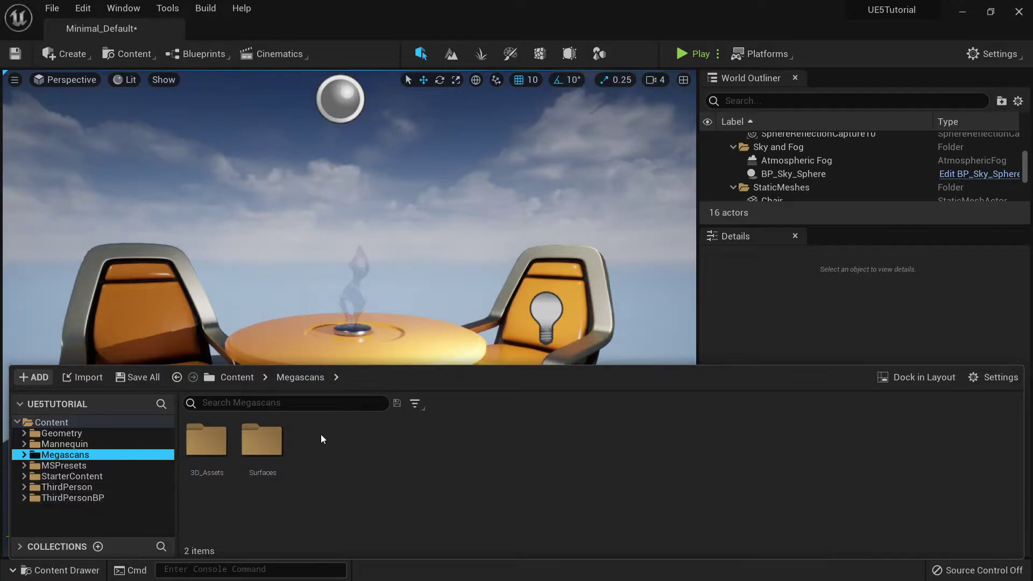
Step: Dismiss the content drawer by working in the viewport, bring it up again, and dismiss it once more
right_drag(456, 299, 433, 342)
key(s)
key(s)
key(w)
key(ctrl+space)
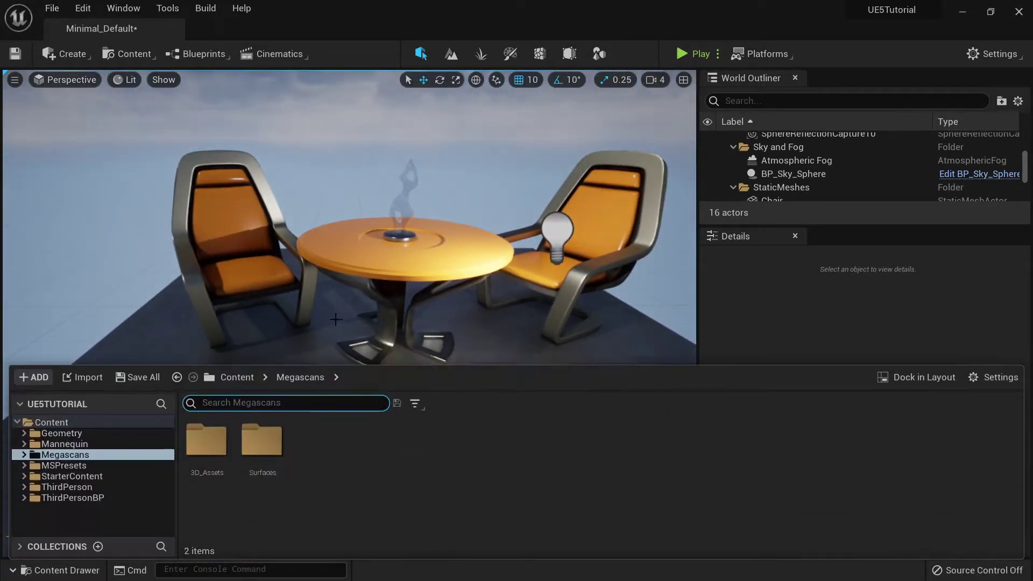
click(287, 232)
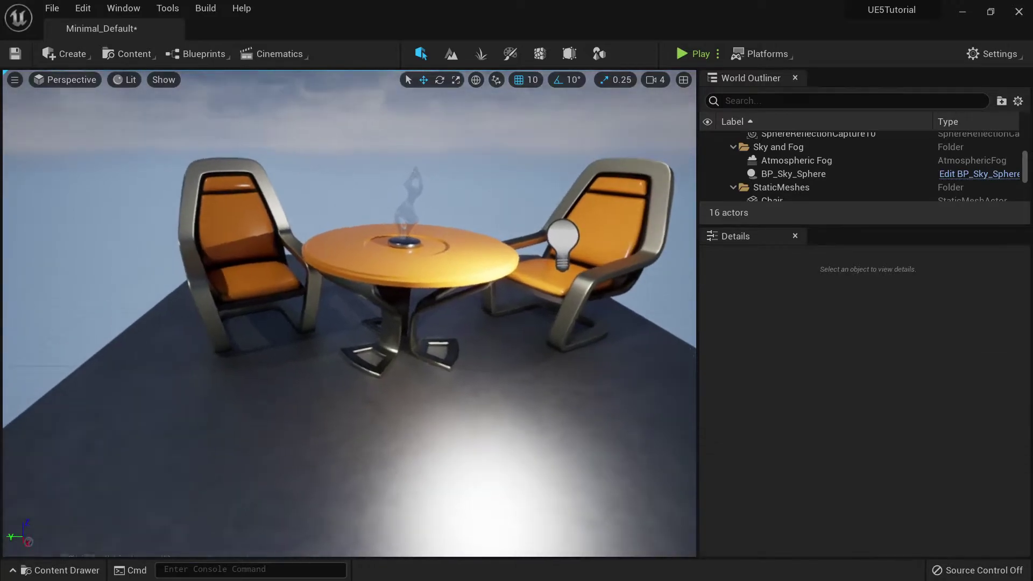
Step: Open Content Browser 1 as a floating window and show its Geometry folder
click(117, 52)
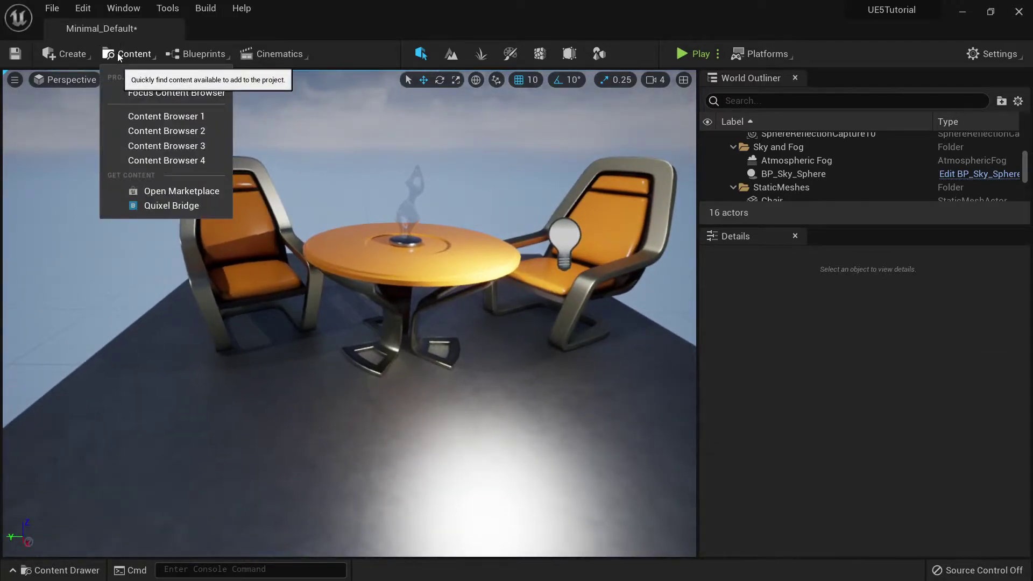
click(172, 118)
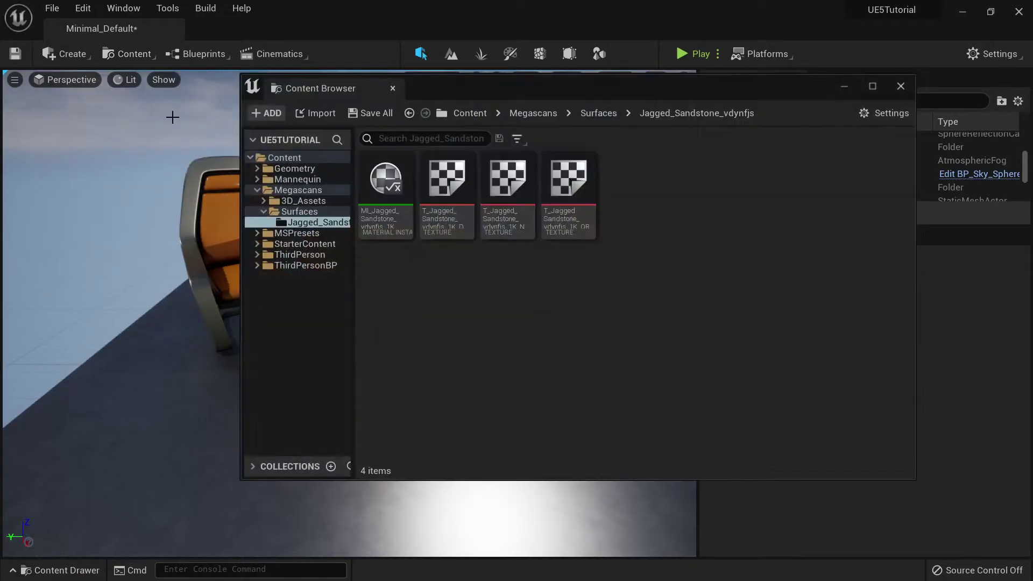
drag(737, 95, 692, 140)
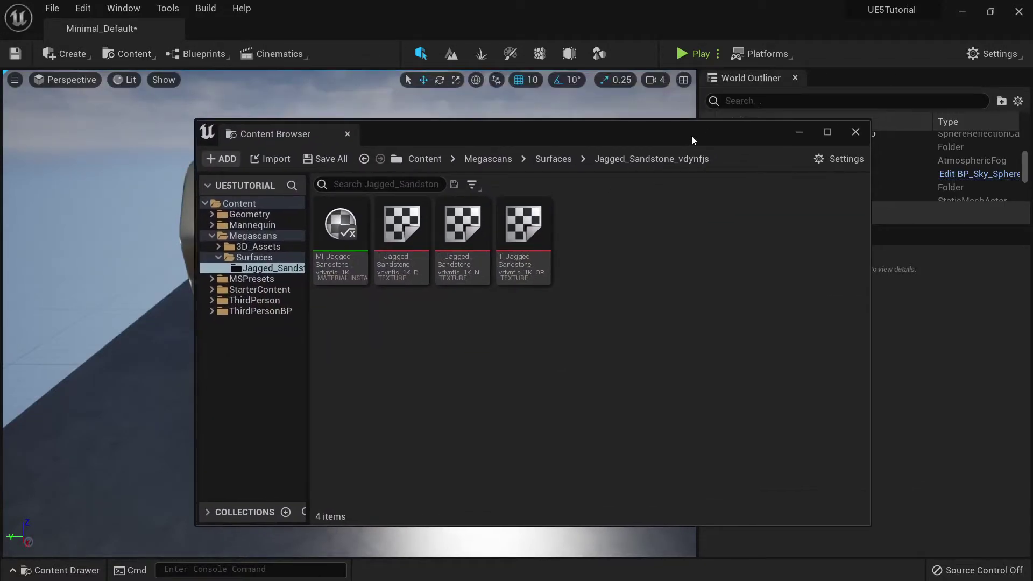
click(248, 214)
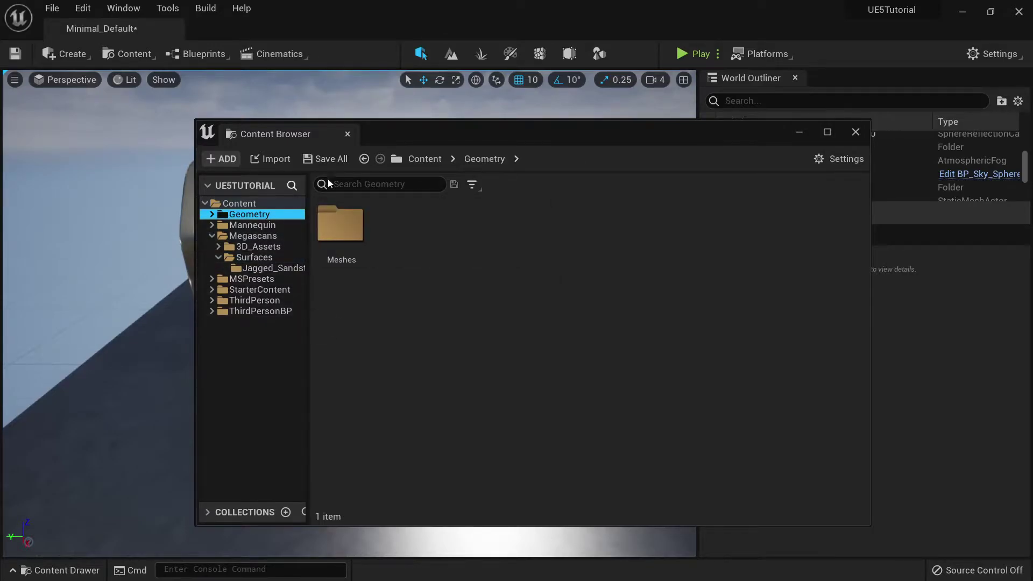
Step: Dock the floating Content Browser directly above the level viewport
drag(465, 136, 515, 154)
right_drag(154, 293, 124, 334)
drag(564, 152, 640, 152)
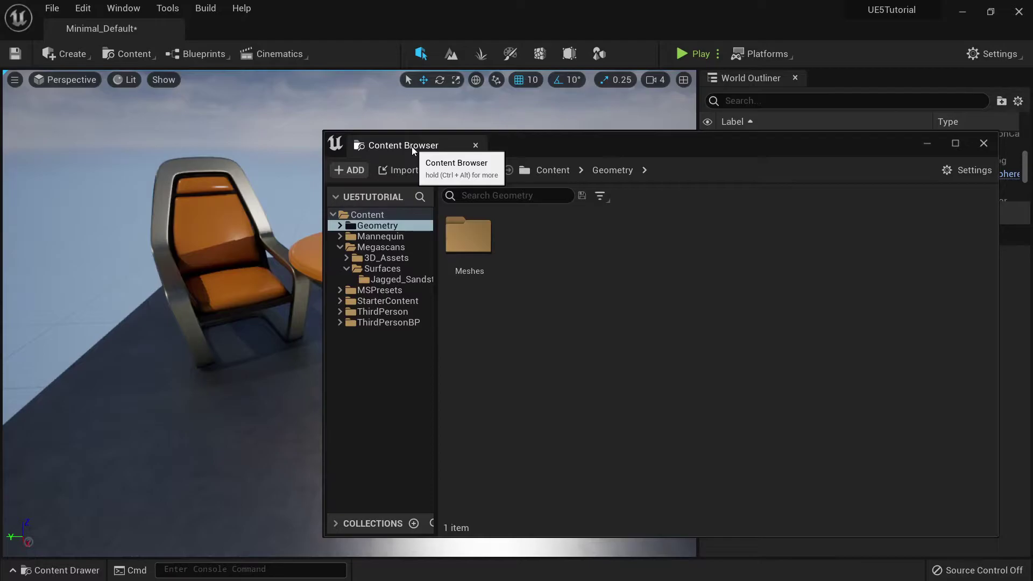
drag(412, 146, 310, 120)
drag(305, 163, 309, 87)
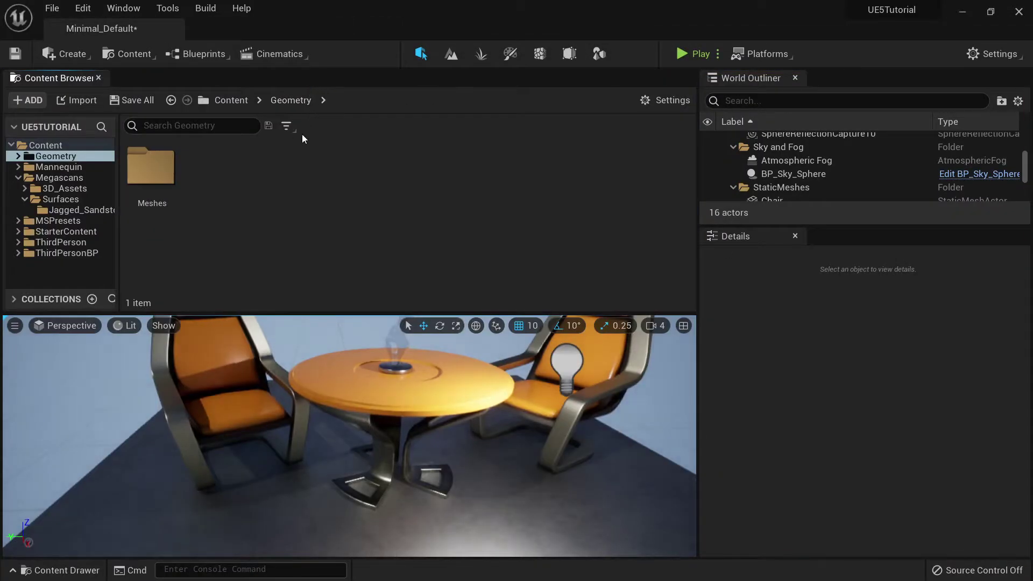
Step: Move the docked Content Browser out of the level layout to sit as a separate tab beside Minimal_Default
right_drag(317, 359, 302, 343)
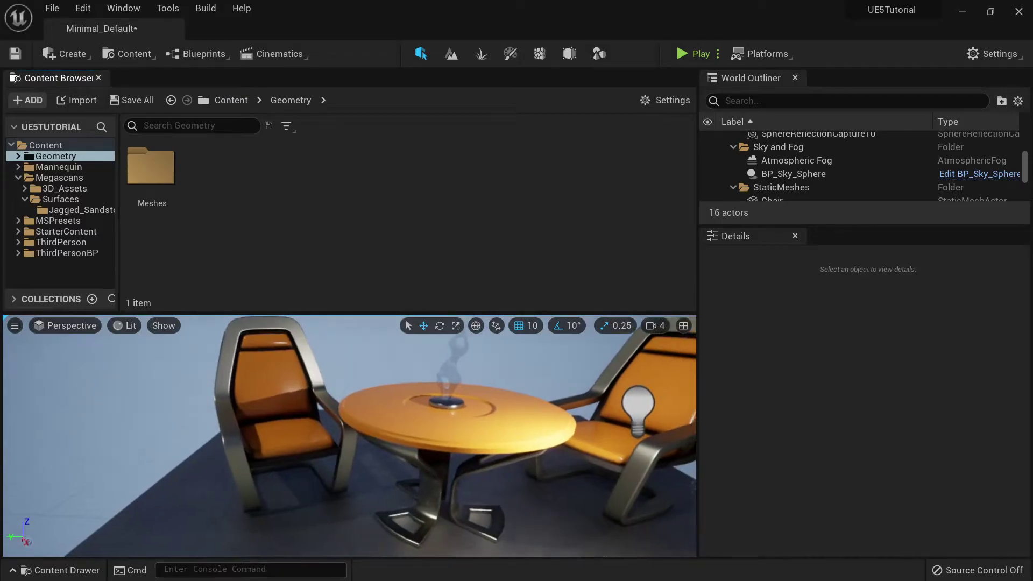
right_drag(323, 431, 341, 458)
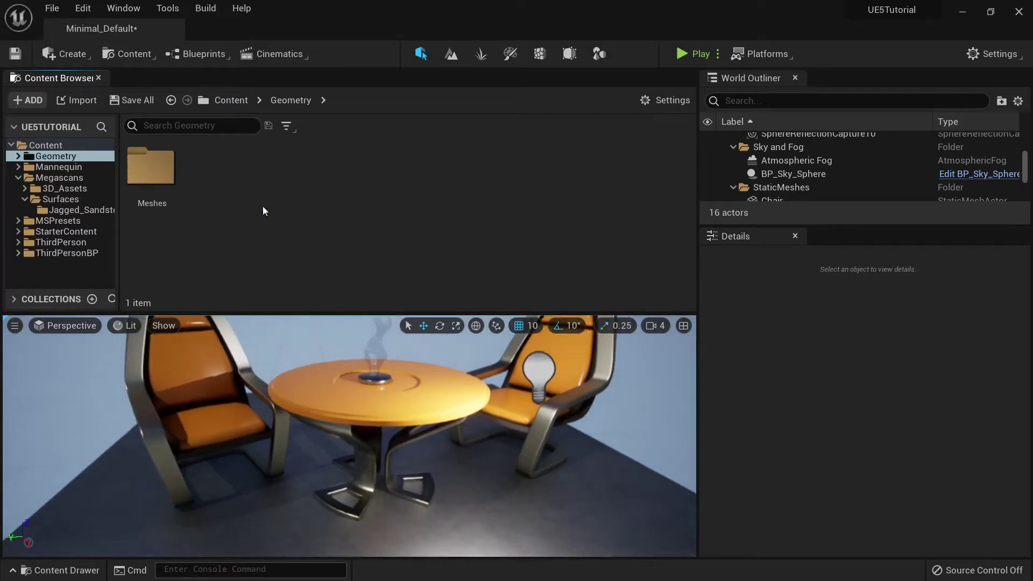
right_drag(363, 398, 341, 387)
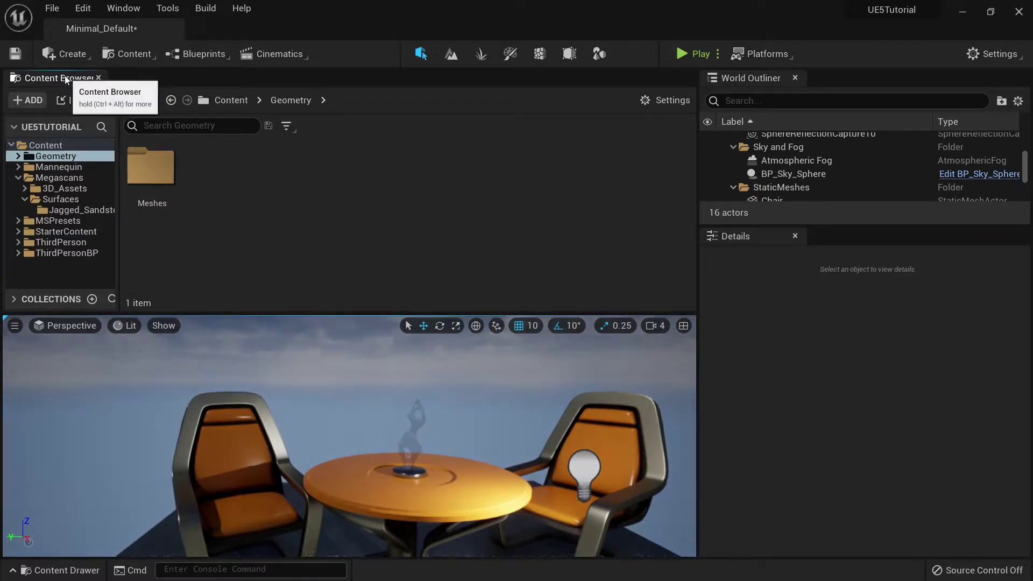
drag(56, 81, 222, 33)
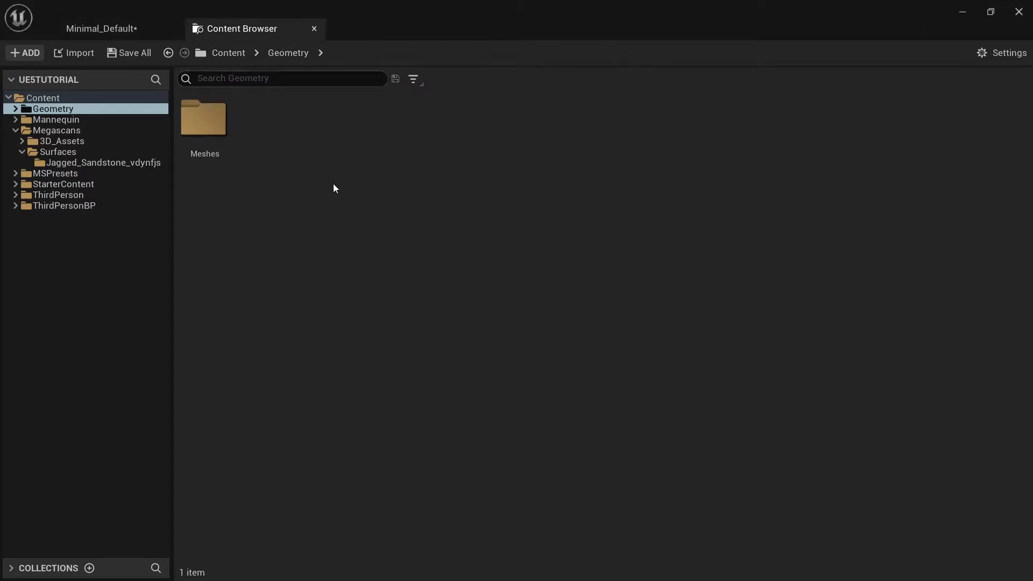
Step: Show the Megascans folder in the full-size Content Browser and return to the Minimal_Default level
click(87, 197)
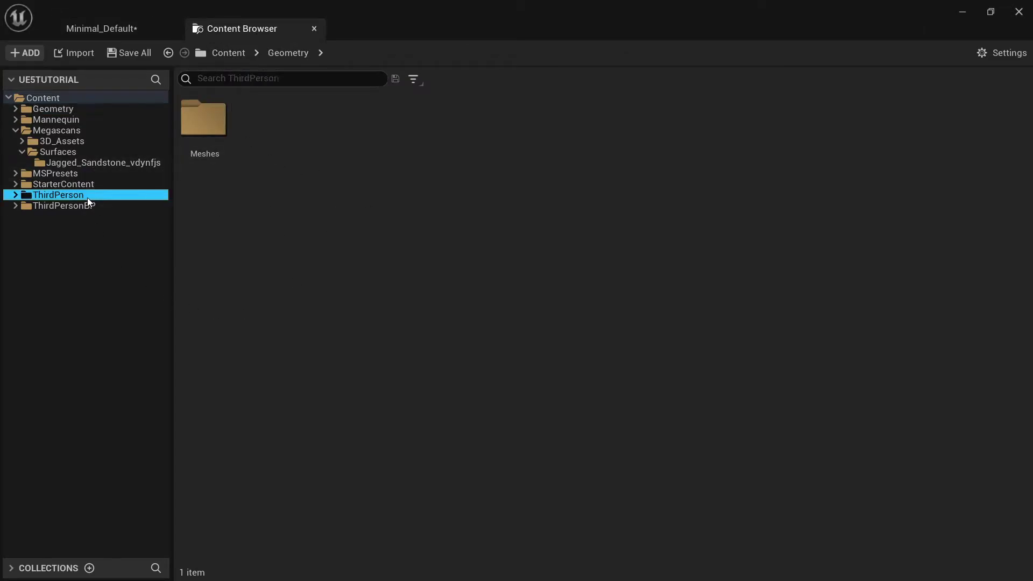
click(86, 129)
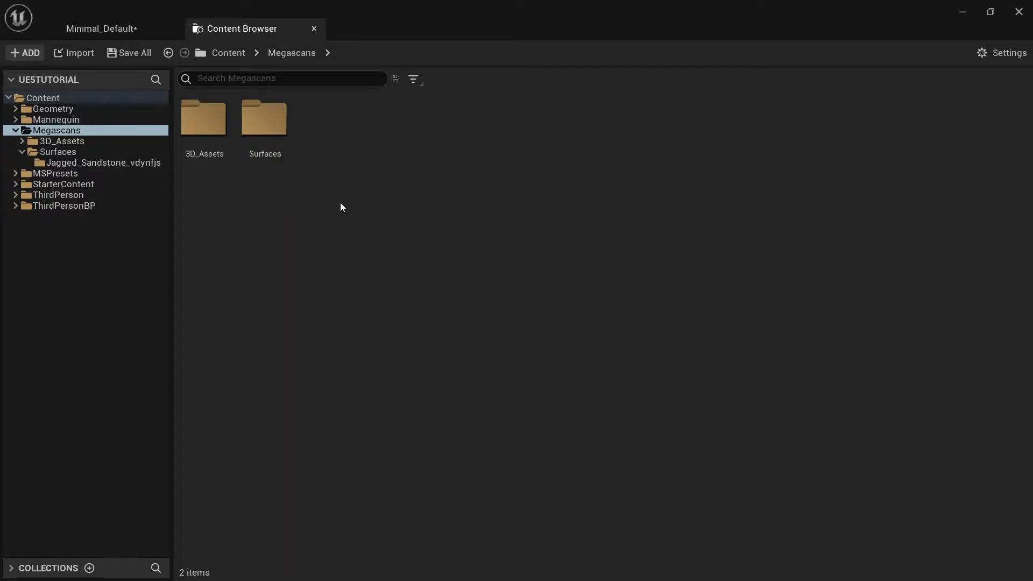
click(133, 27)
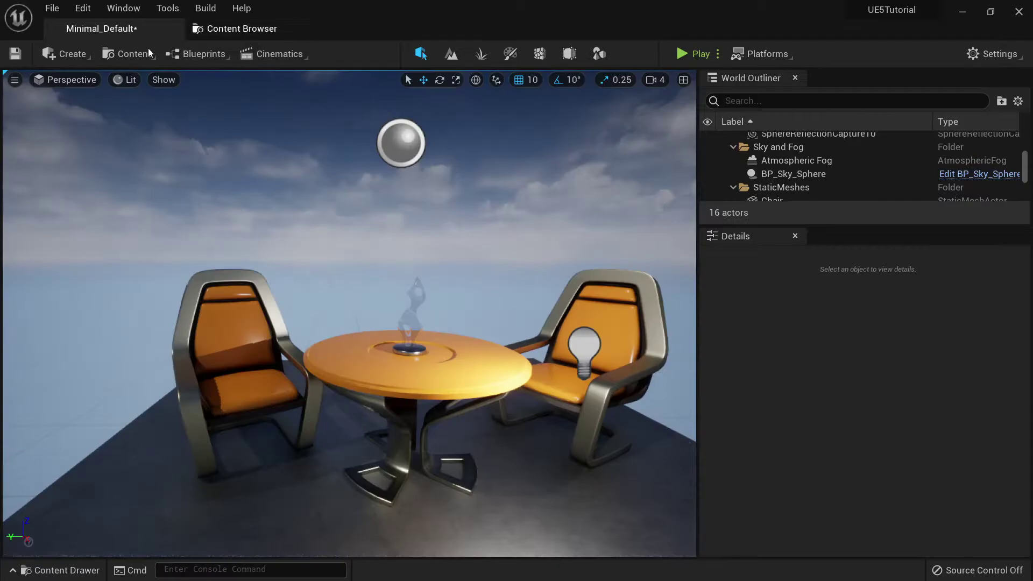
Step: Switch back and forth between the Content Browser and the Minimal_Default level, and briefly bring up the content drawer there
mouse_move(315, 165)
right_down()
mouse_move(258, 180)
mouse_move(339, 183)
mouse_move(309, 165)
right_up()
click(240, 27)
click(110, 35)
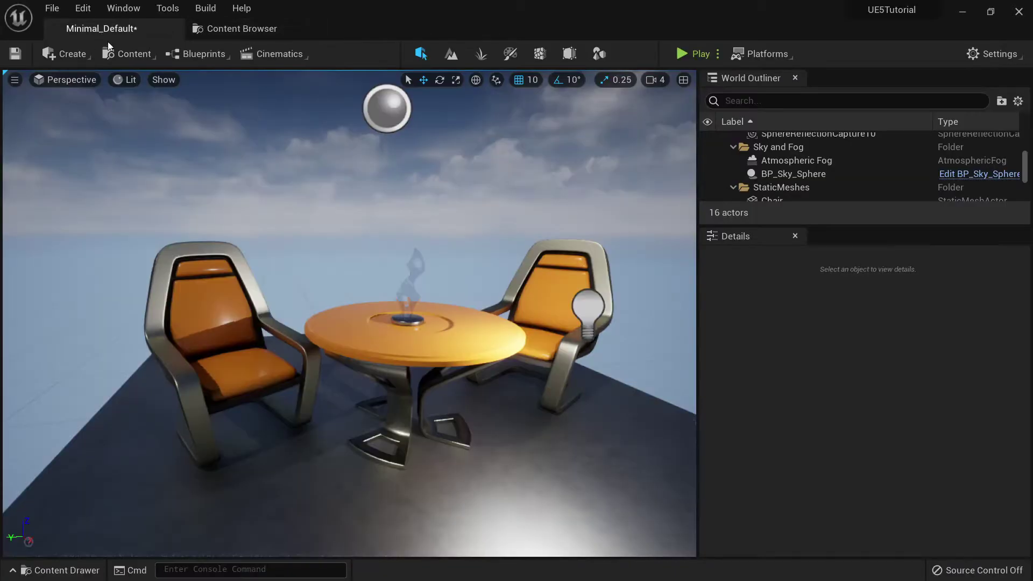
click(244, 25)
click(143, 23)
scroll(328, 208, up, 2)
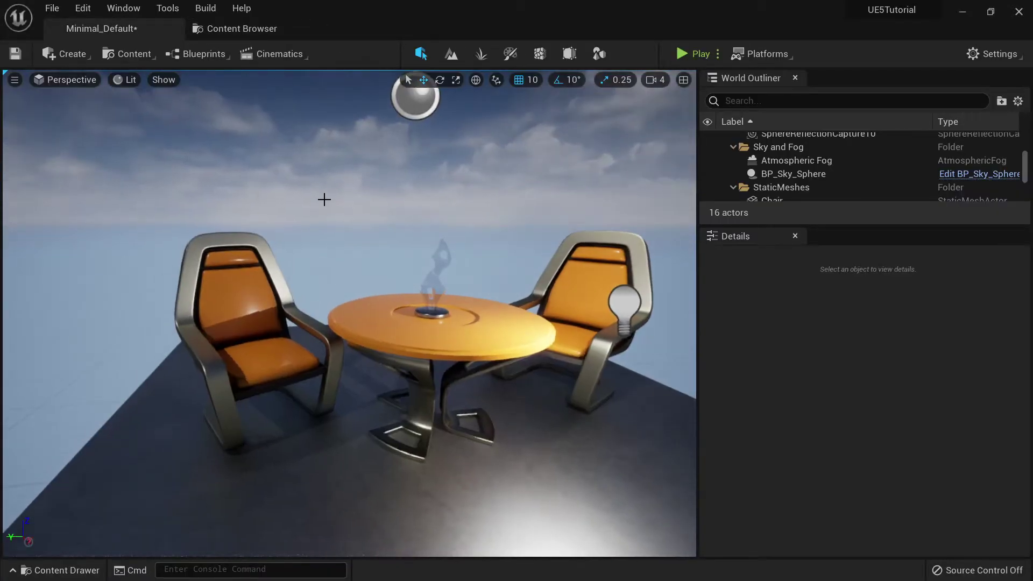
key(ctrl+space)
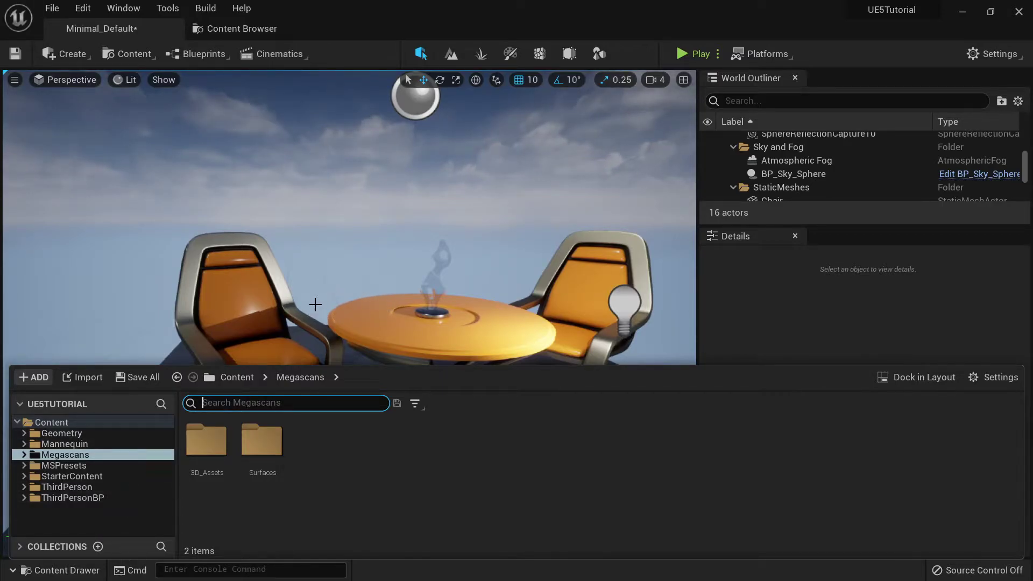
right_drag(313, 288, 304, 269)
Step: Create an empty Blueprint class based on Actor, saved as NewBlueprint in the Blueprints folder
click(204, 54)
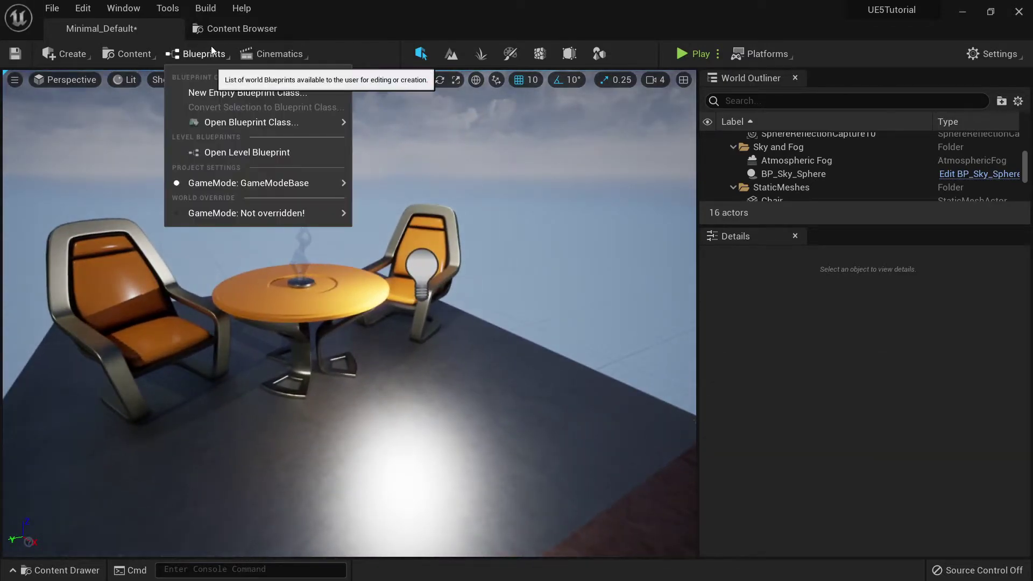
mouse_move(247, 122)
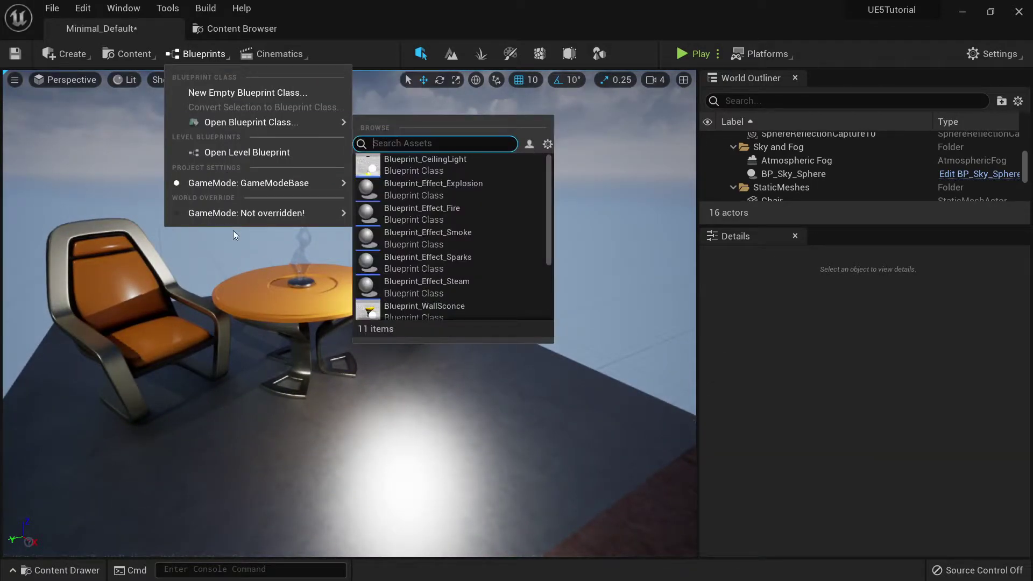
click(254, 94)
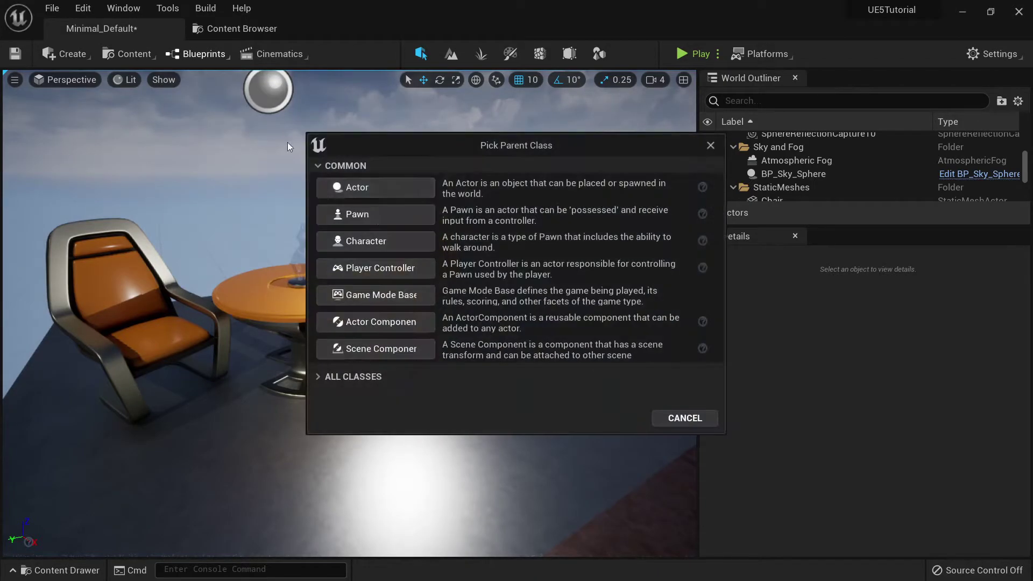
click(369, 185)
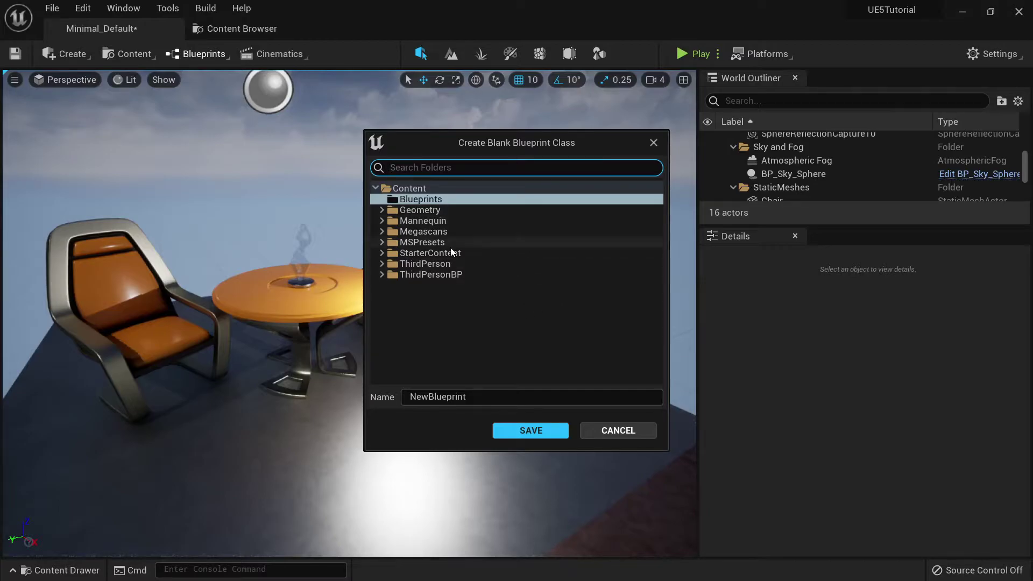
click(528, 437)
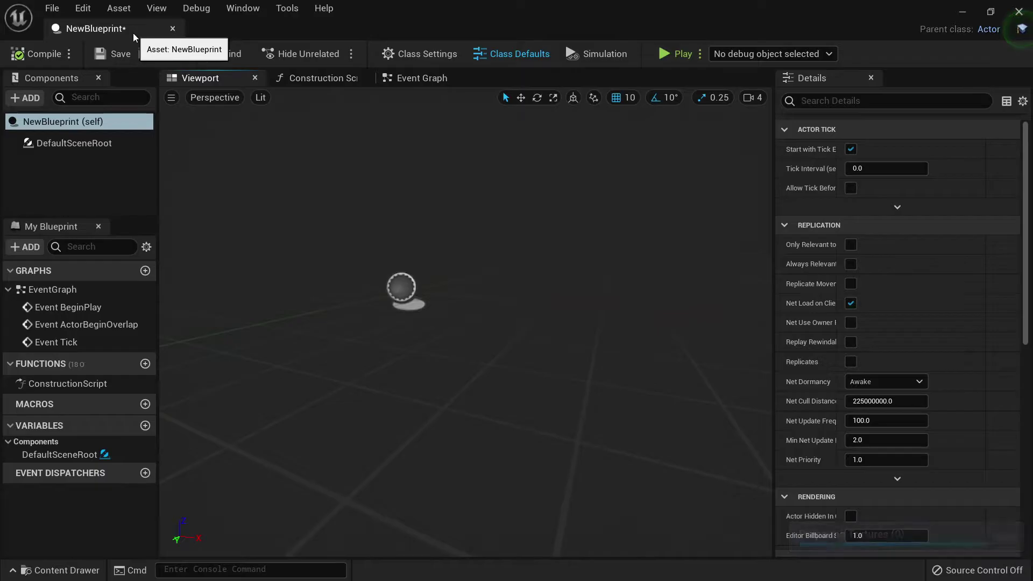
Step: Dock the NewBlueprint editor beside the Content Browser, and switch to the level and back
drag(128, 28, 370, 29)
click(112, 31)
click(354, 31)
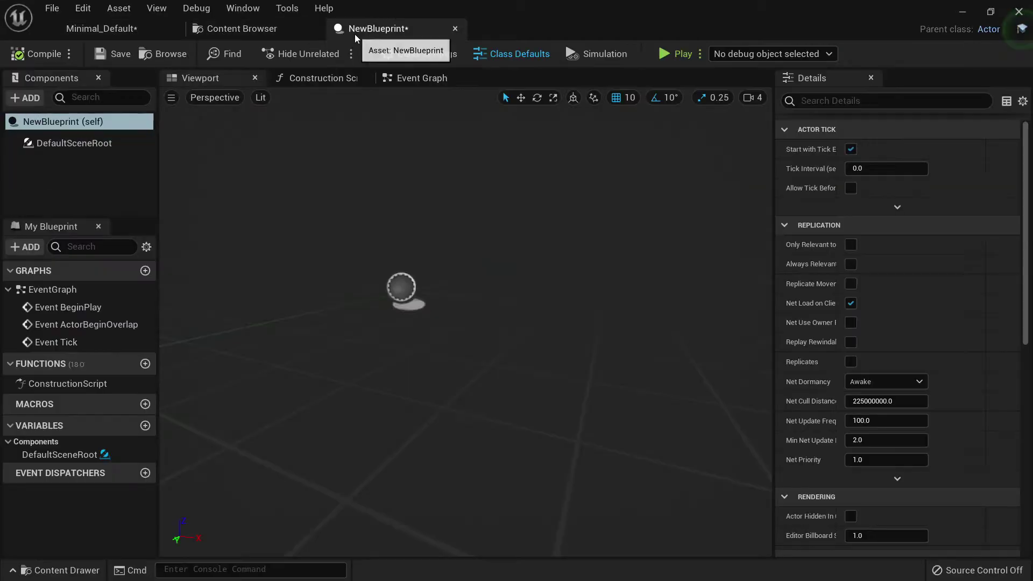
Step: Cycle between the active files NewBlueprint and Minimal_Default with the file switcher, ending on the level
key(ctrl+Tab)
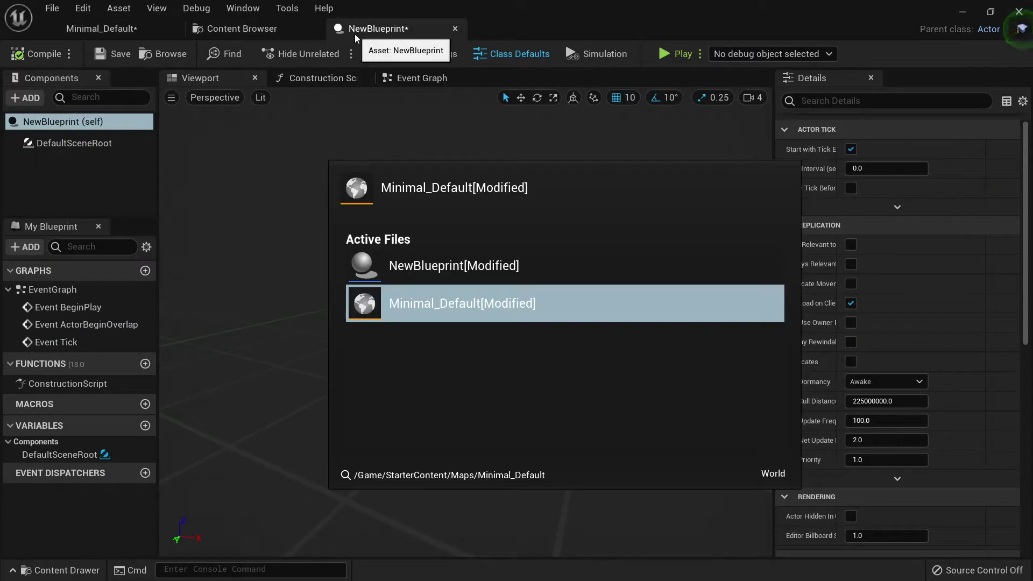
key(ctrl+Tab)
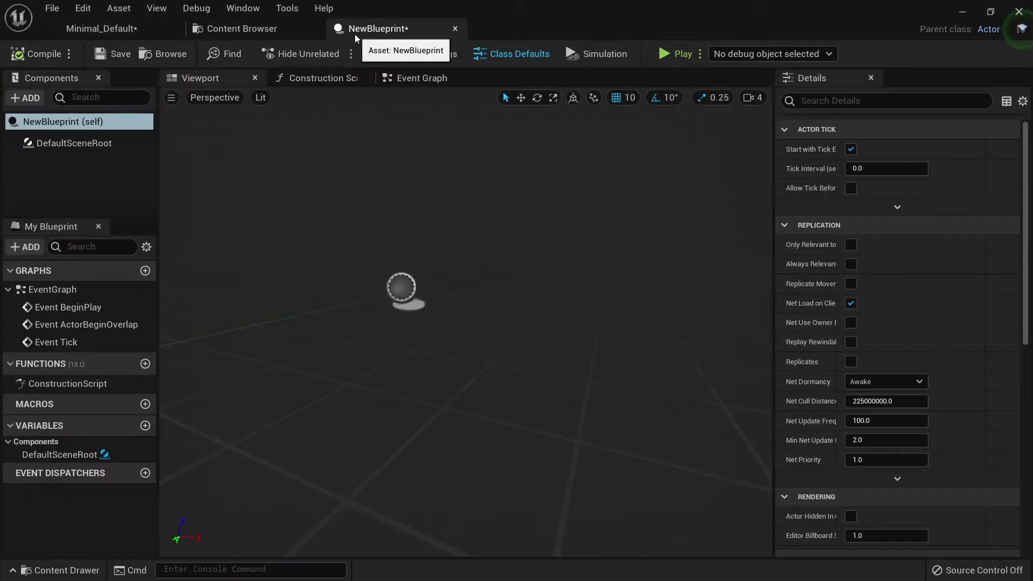
key(ctrl+Tab)
key(ctrl+Tab)
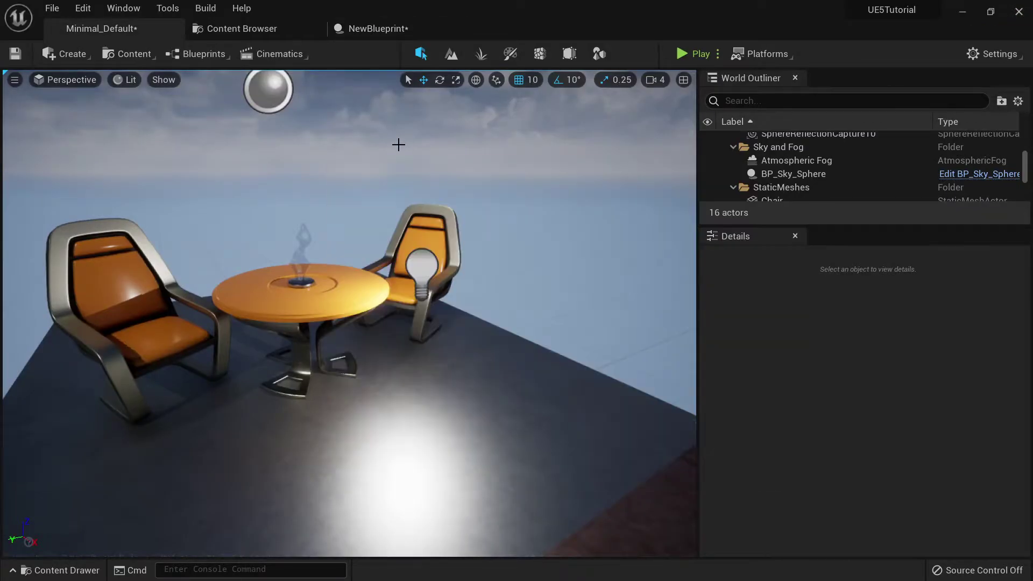
Step: Close the NewBlueprint editor and return to the Minimal_Default level
click(366, 31)
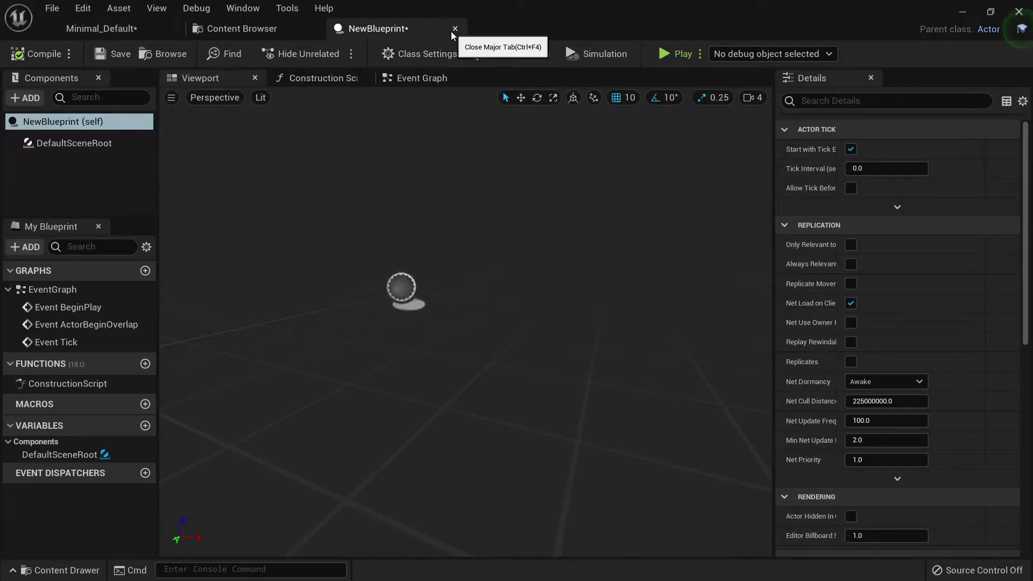
click(455, 29)
click(101, 31)
Step: Look at the cinematics options for adding a level sequence or a master sequence
right_drag(347, 313, 287, 290)
key(s)
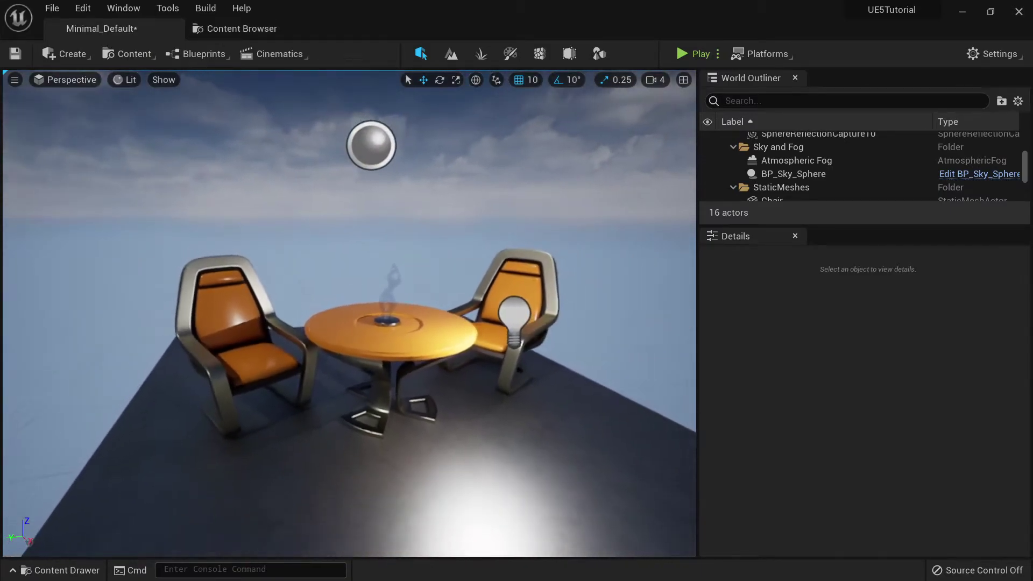
click(273, 56)
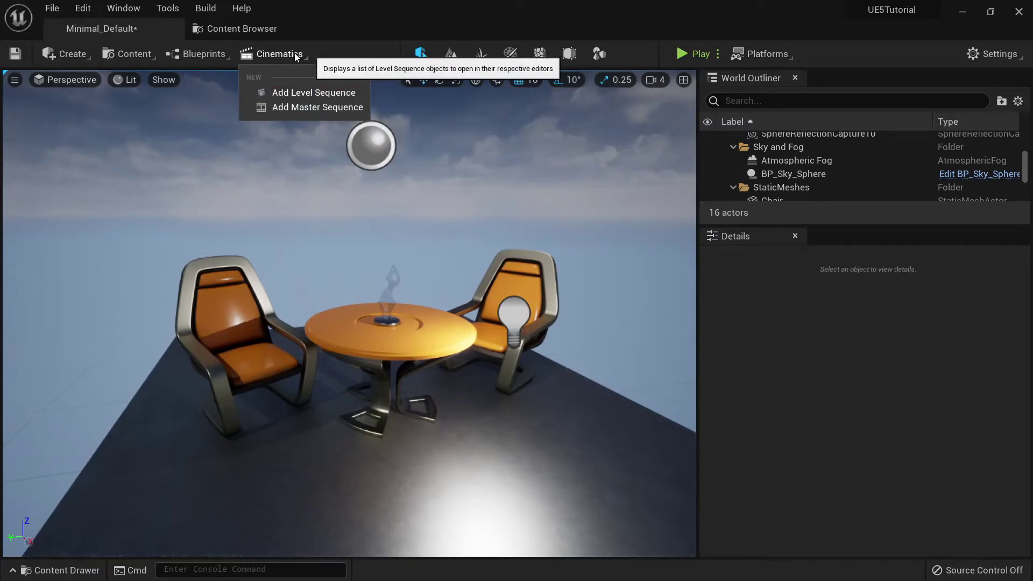
Step: Activate Landscape mode and view the new landscape's preview grid around the level
right_drag(420, 259, 420, 323)
key(w)
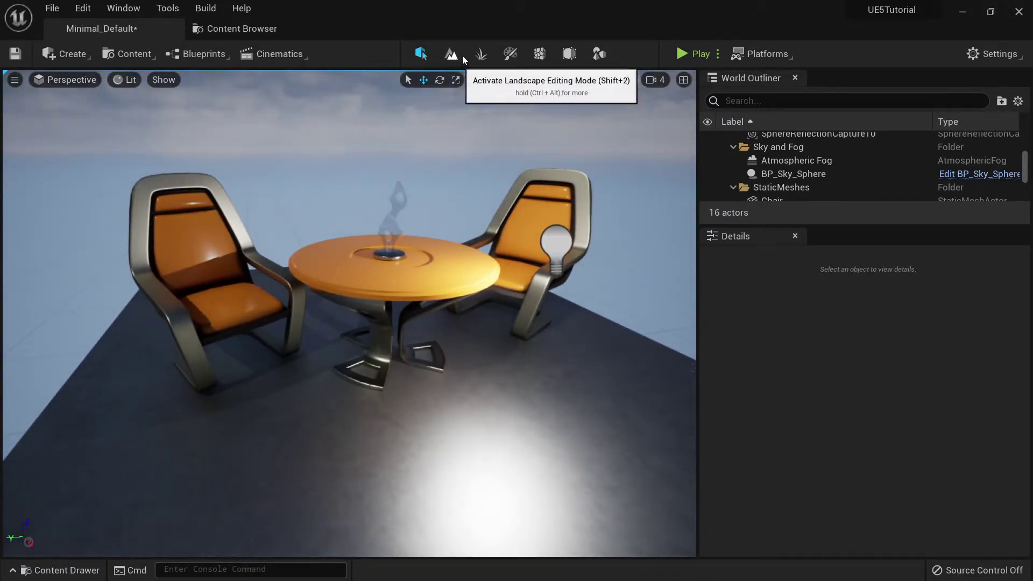
key(s)
right_drag(502, 346, 630, 366)
key(w)
right_drag(452, 205, 500, 240)
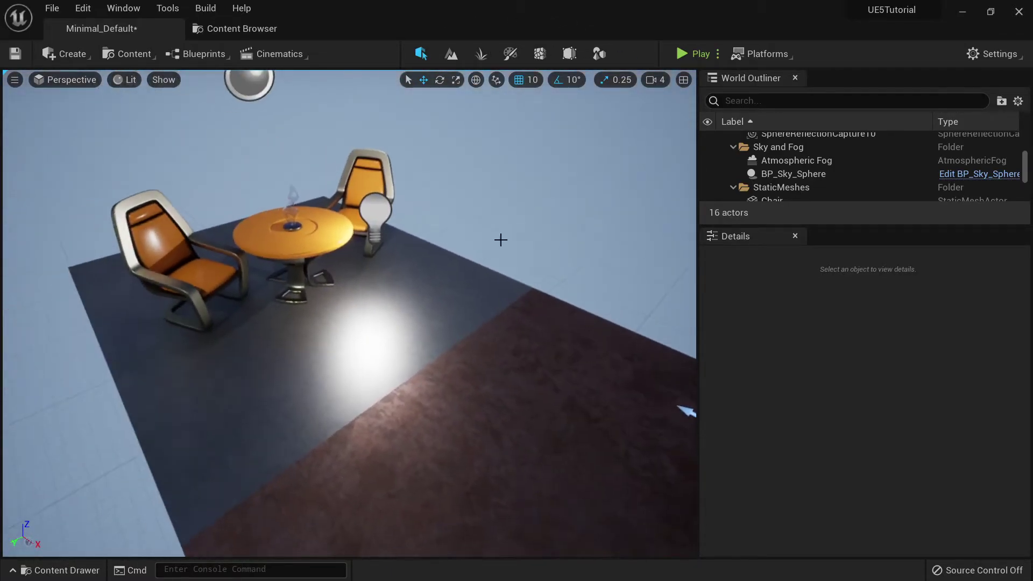
click(451, 54)
scroll(512, 251, down, 8)
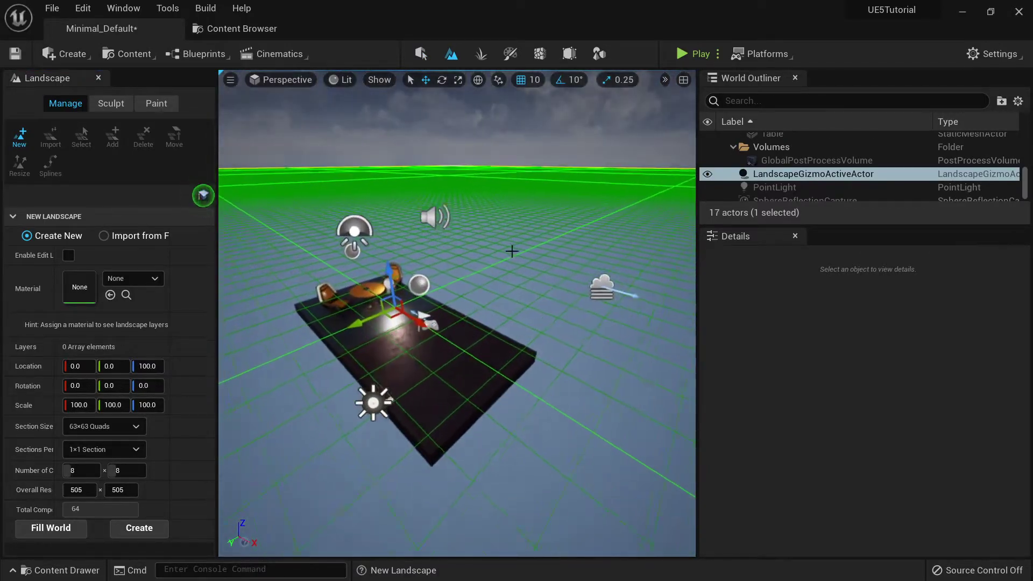
Step: Switch to Foliage mode and frame the floor with the chairs and table
click(481, 54)
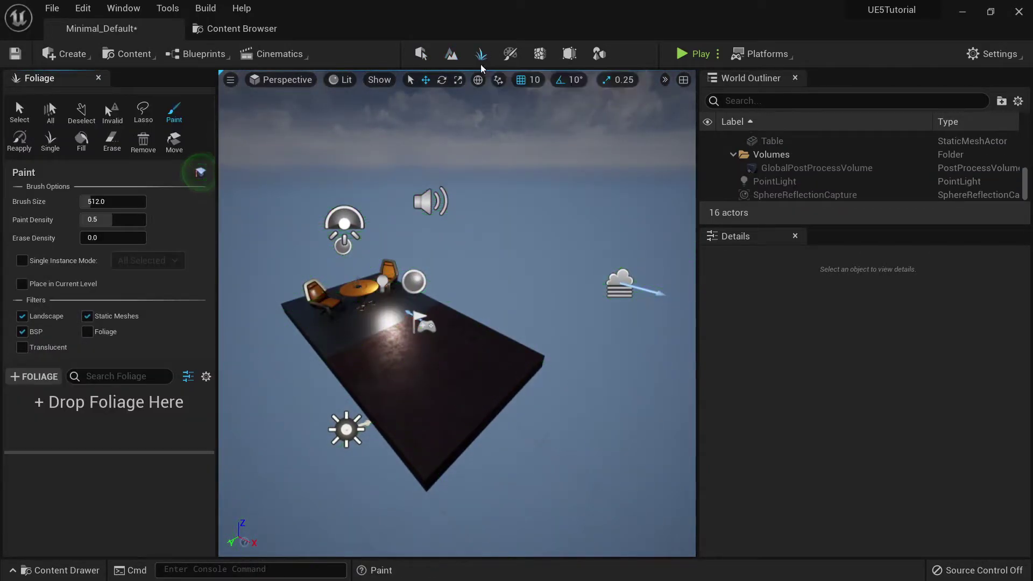
mouse_move(484, 322)
right_down()
mouse_move(447, 377)
mouse_move(479, 318)
right_up()
key(w)
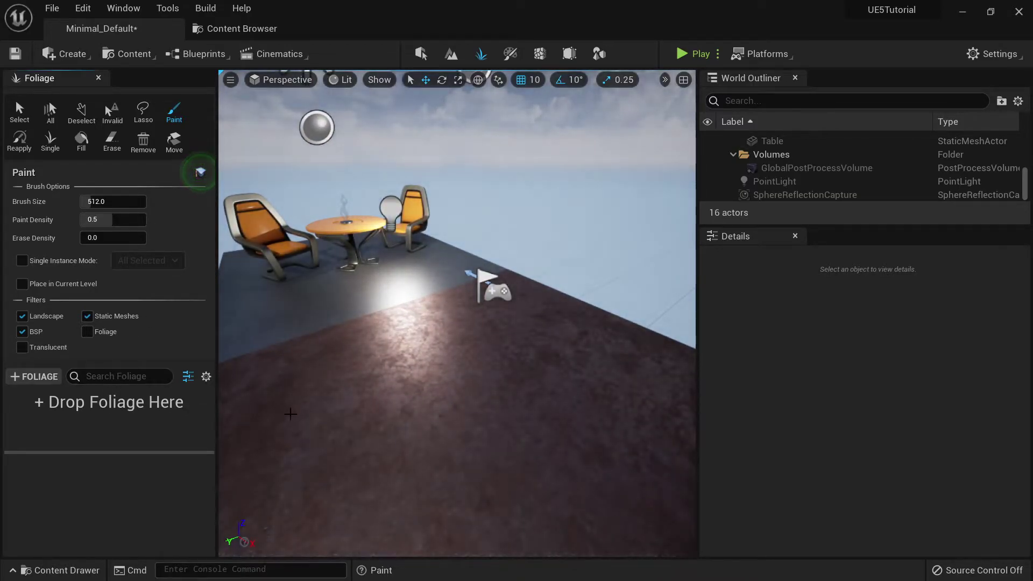
Step: Undock the Content Browser into a floating window and browse the static meshes in StarterContent's Props folder
drag(233, 29, 293, 147)
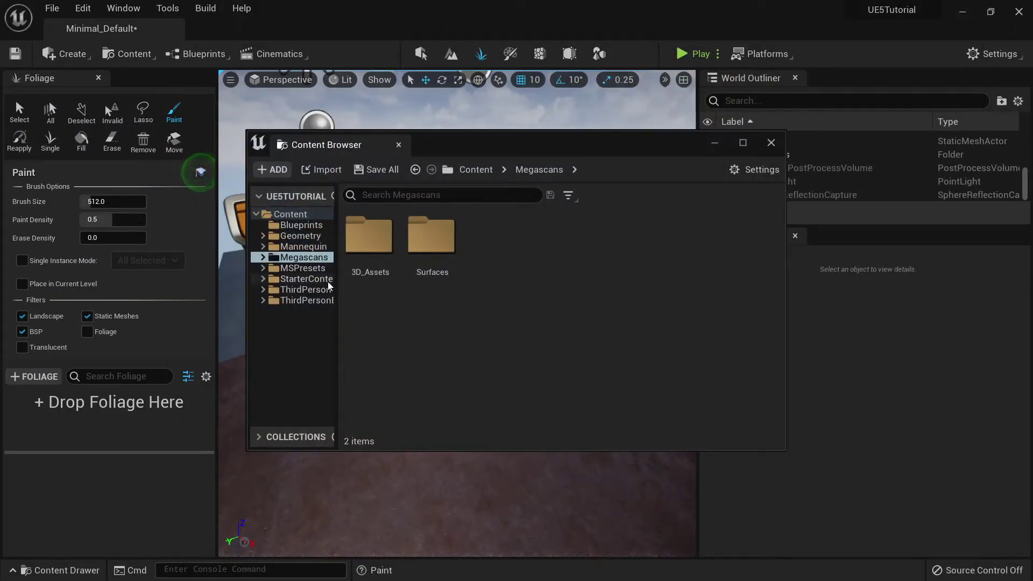
click(310, 279)
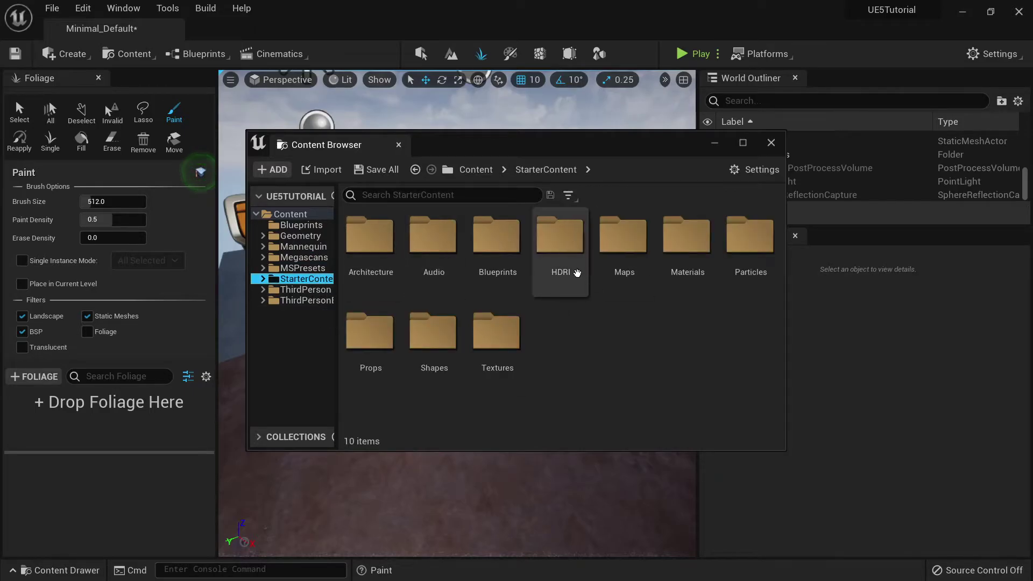
click(689, 237)
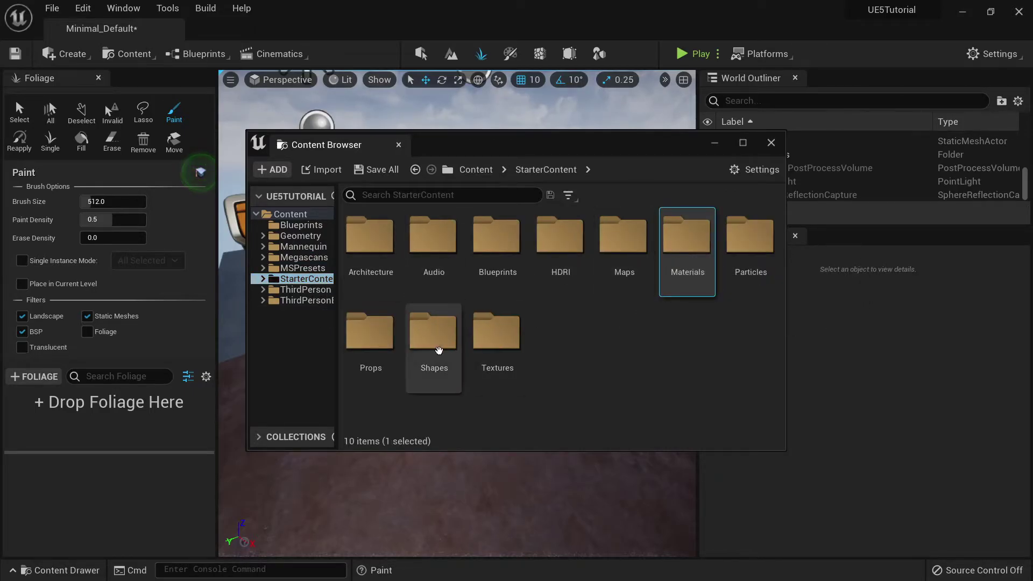
click(377, 363)
double_click(377, 363)
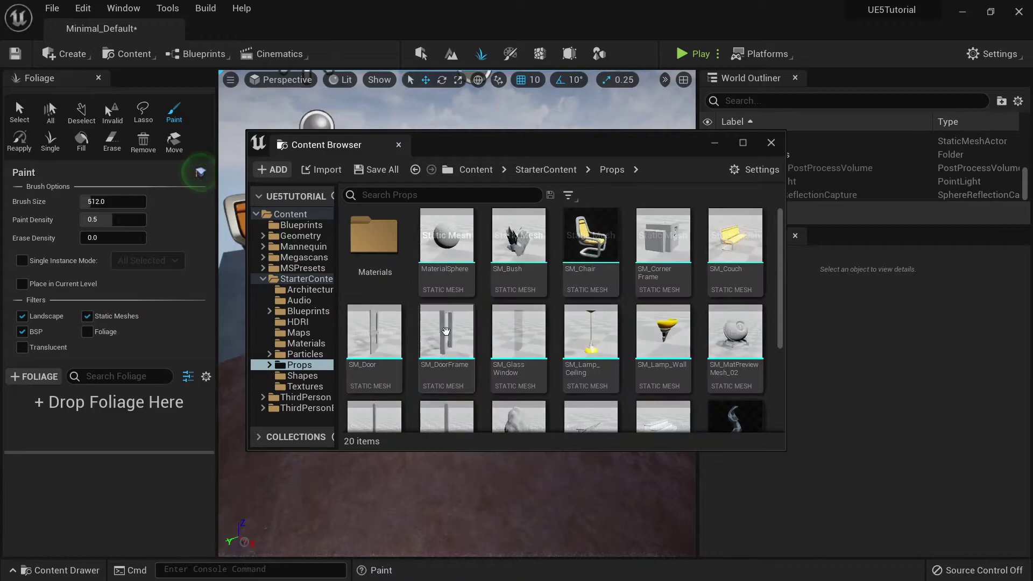
scroll(636, 323, down, 3)
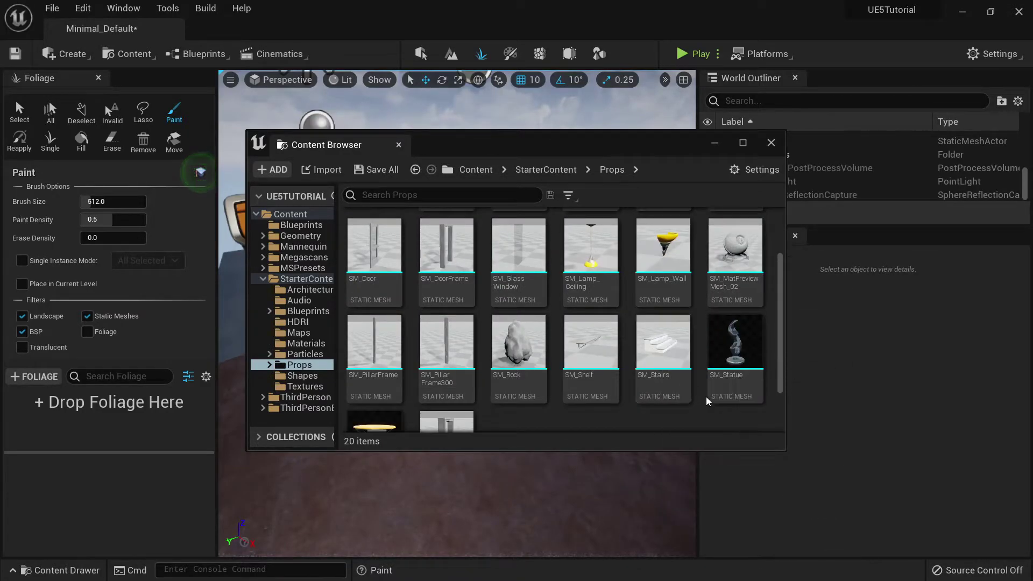
scroll(658, 402, up, 3)
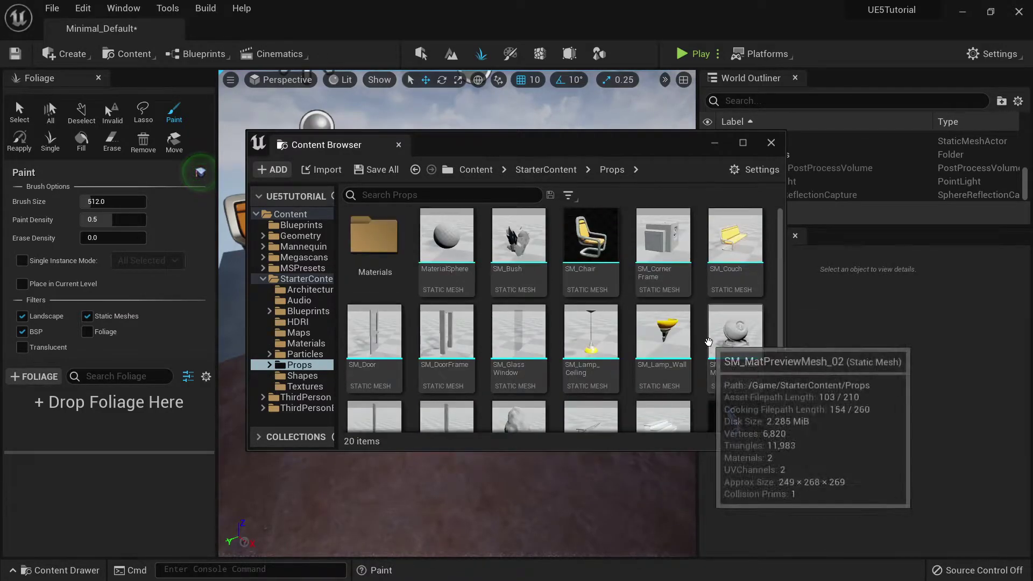
Step: Add SM_Bush as a foliage type and paint bushes over the floor with a brush size of 201.597656
drag(528, 237, 114, 417)
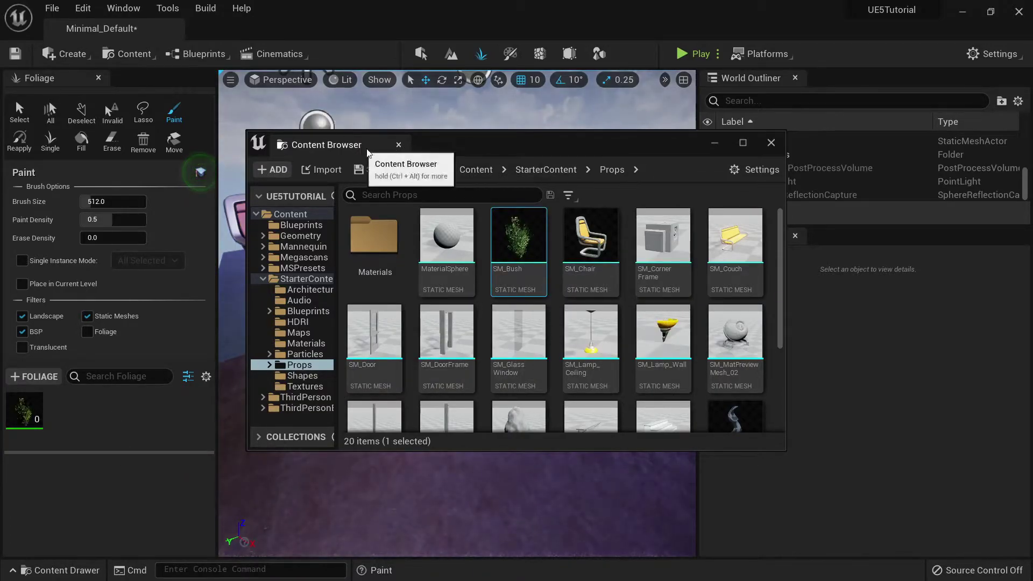
drag(377, 145, 641, 155)
scroll(457, 314, down, 3)
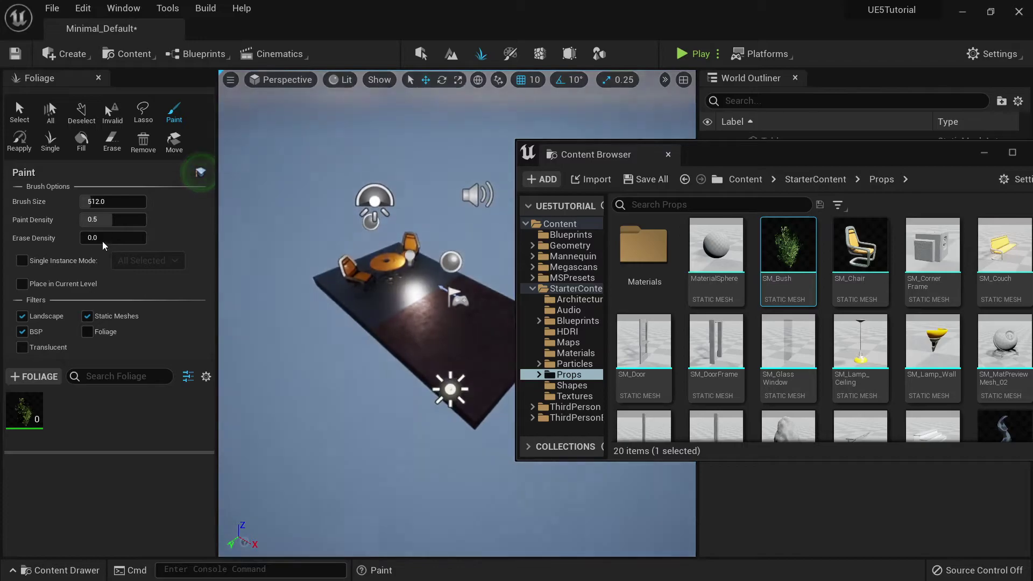
drag(108, 201, 89, 201)
click(419, 318)
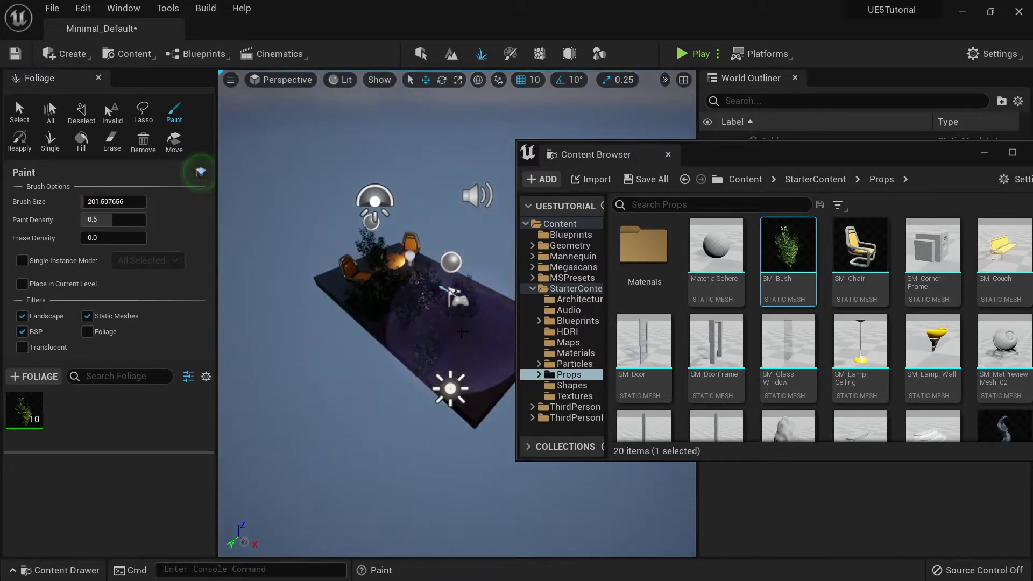
scroll(419, 318, up, 10)
right_drag(420, 317, 377, 317)
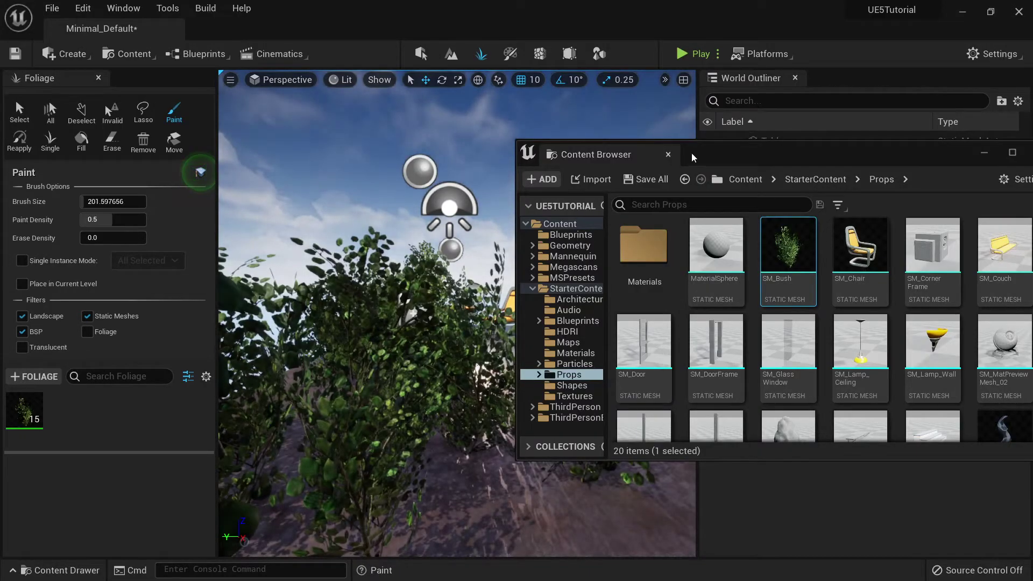
Step: Close the floating Content Browser and switch to Mesh Paint mode
click(669, 158)
right_drag(670, 158, 637, 180)
right_drag(459, 159, 525, 129)
right_drag(489, 172, 500, 219)
click(511, 53)
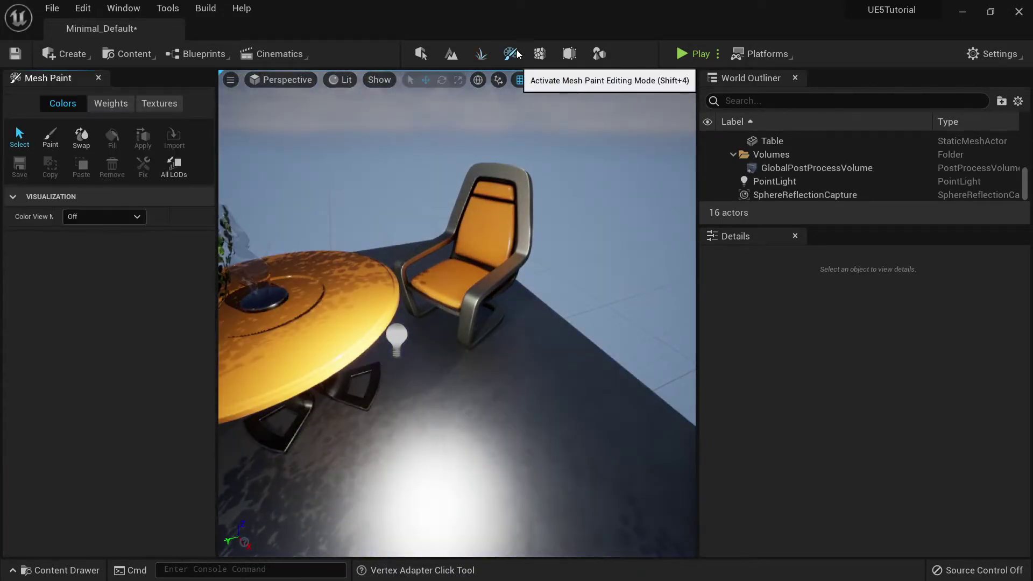
Step: Select the chair beyond the table and paint white vertex colour on its backrest with brush size 0.25
click(493, 217)
key(f)
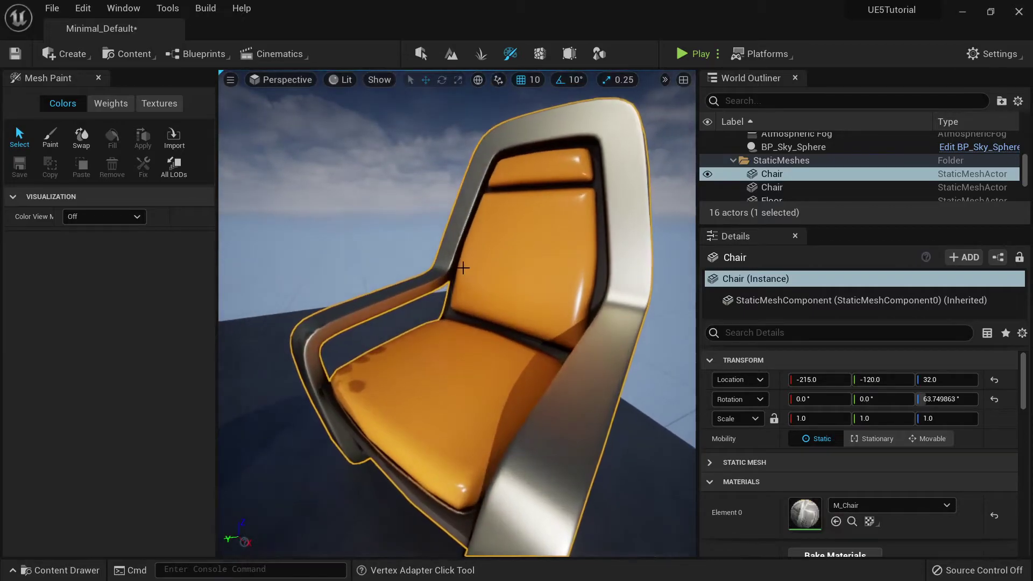
click(51, 138)
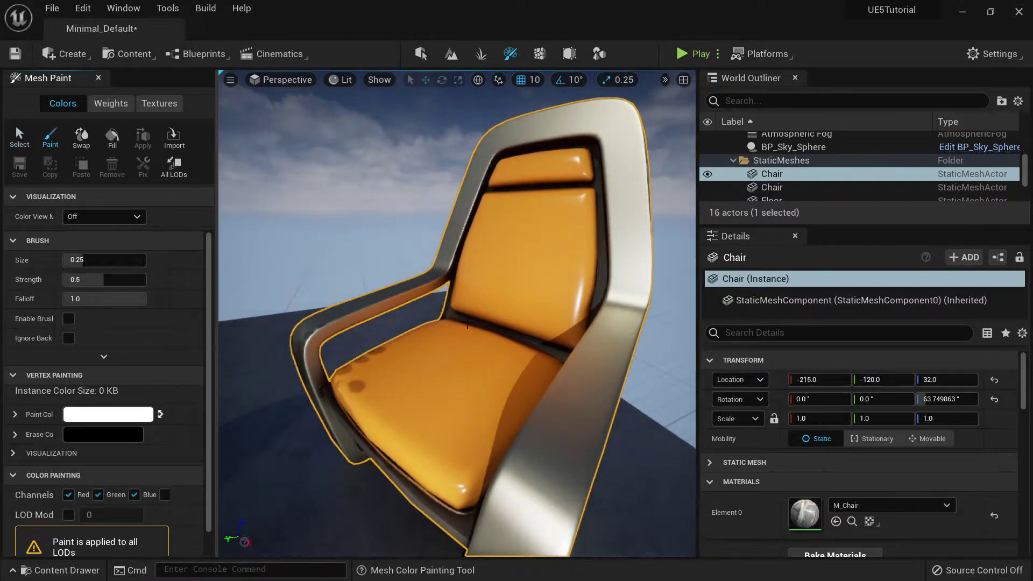
drag(549, 245, 576, 303)
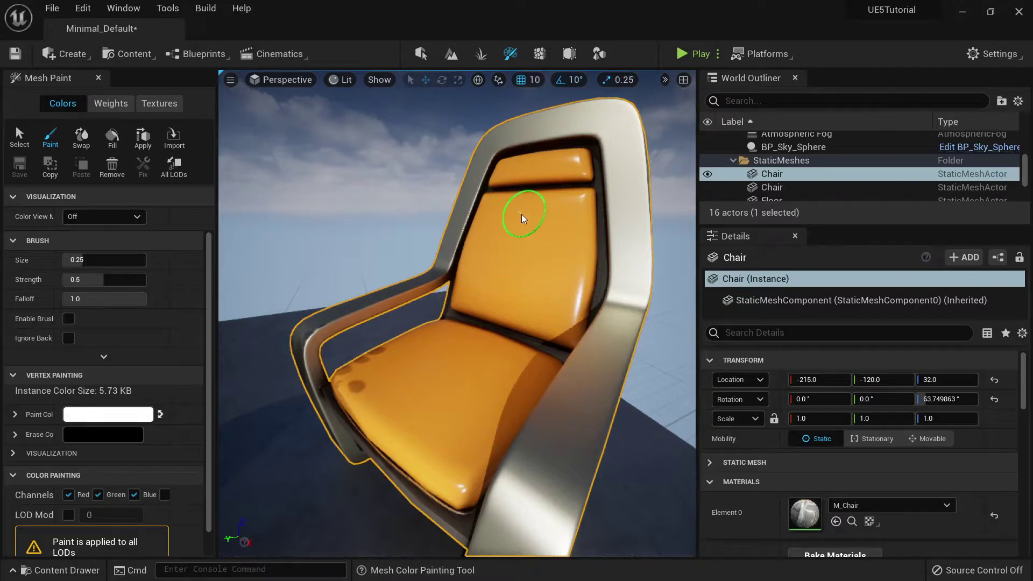
Step: Switch to Fracture mode and lower the selected chair to a Z location of 22.0
right_drag(522, 219, 467, 281)
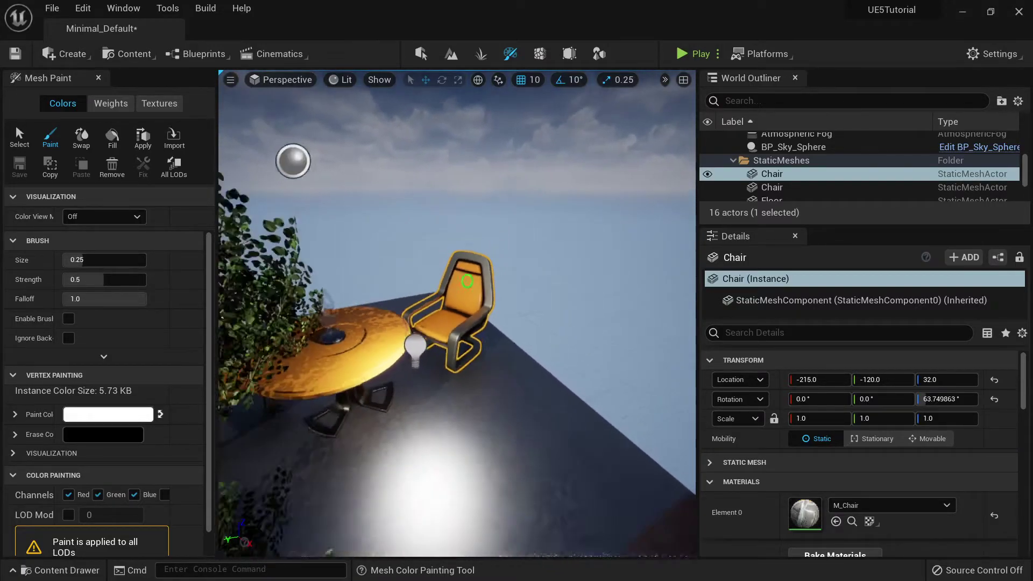
scroll(467, 281, up, 5)
click(540, 53)
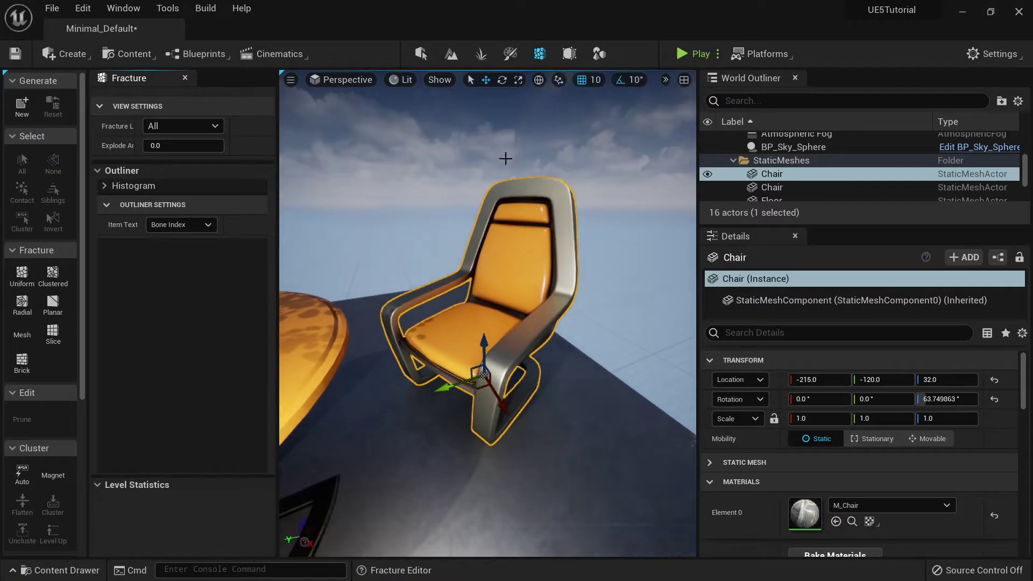
right_drag(504, 260, 498, 221)
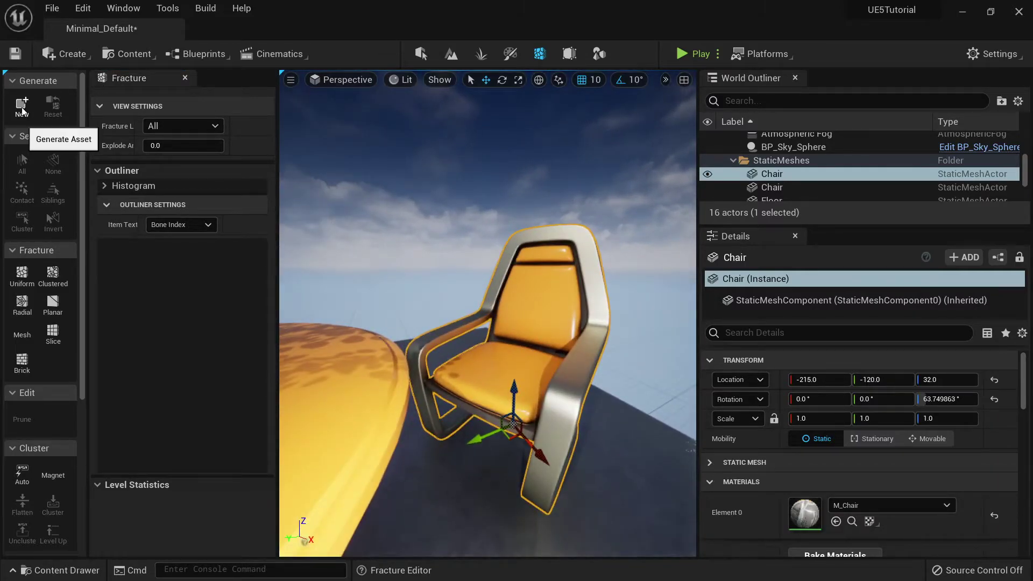
drag(520, 400, 520, 411)
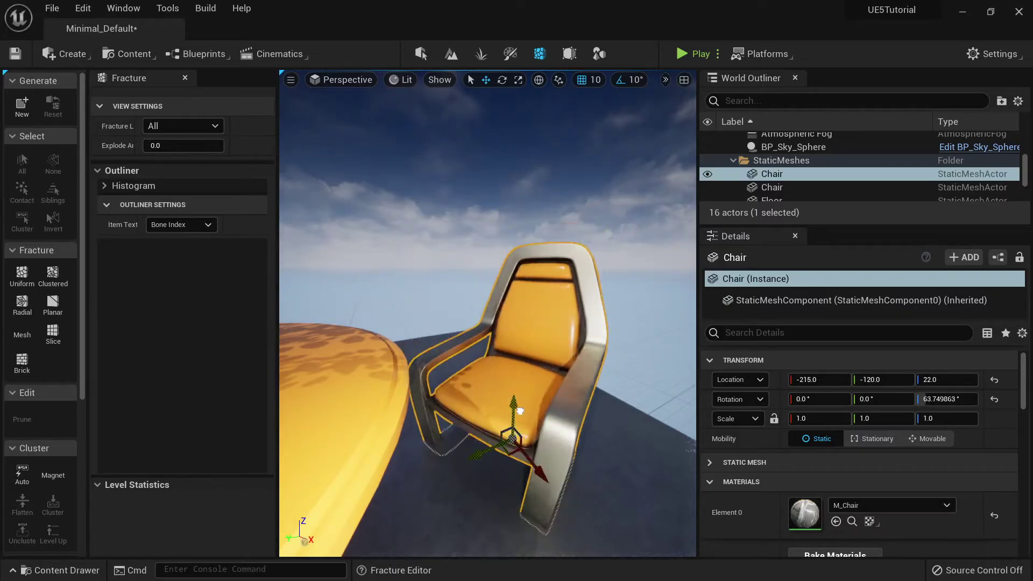
Step: Switch to Brush Editing mode and activate the Pen tool
click(570, 54)
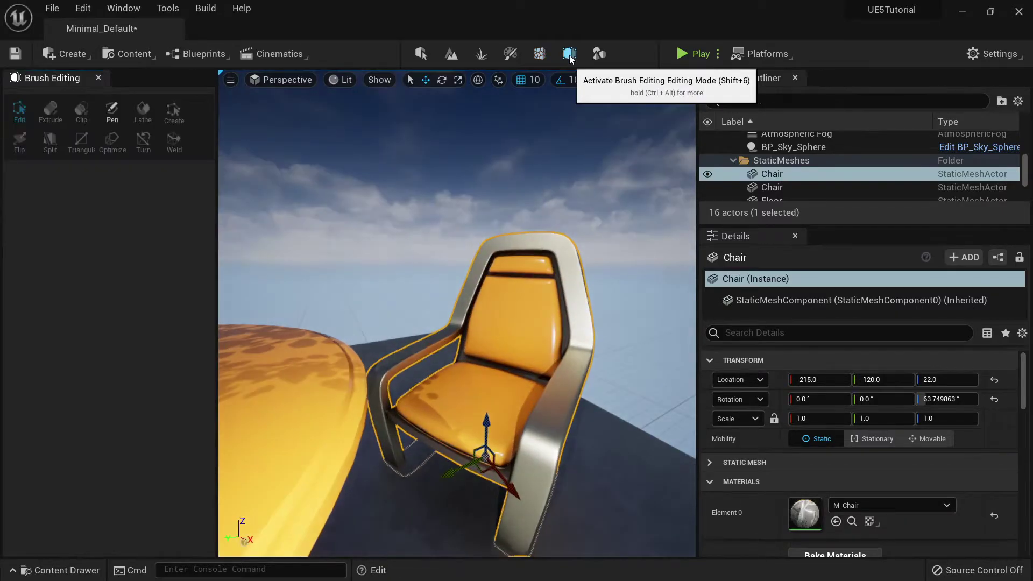
scroll(457, 312, down, 5)
mouse_move(466, 328)
right_down()
mouse_move(465, 355)
mouse_move(490, 360)
mouse_move(465, 328)
right_up()
click(112, 113)
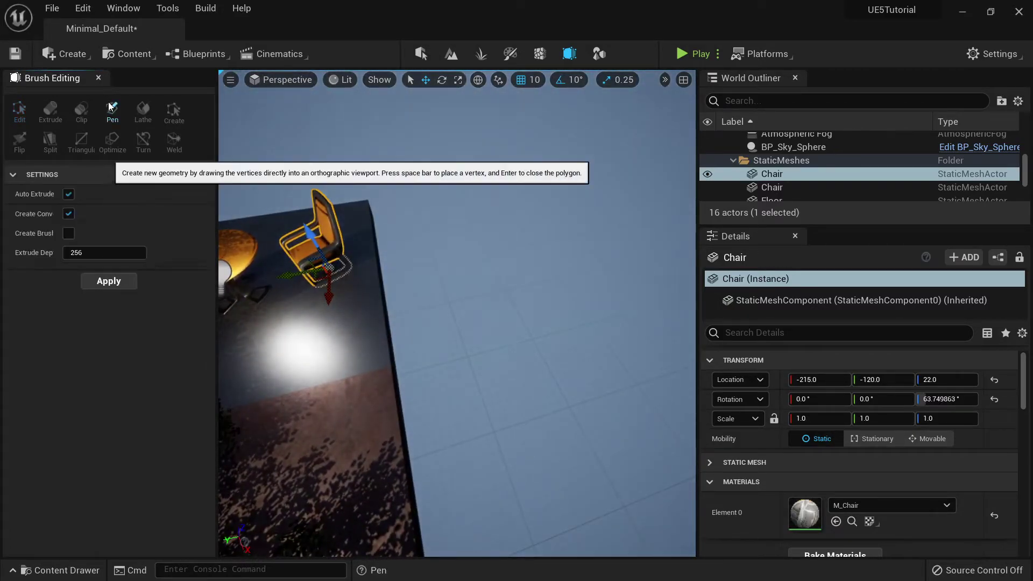
Step: Try to draw new geometry with the Pen tool on and beside the floor
click(382, 359)
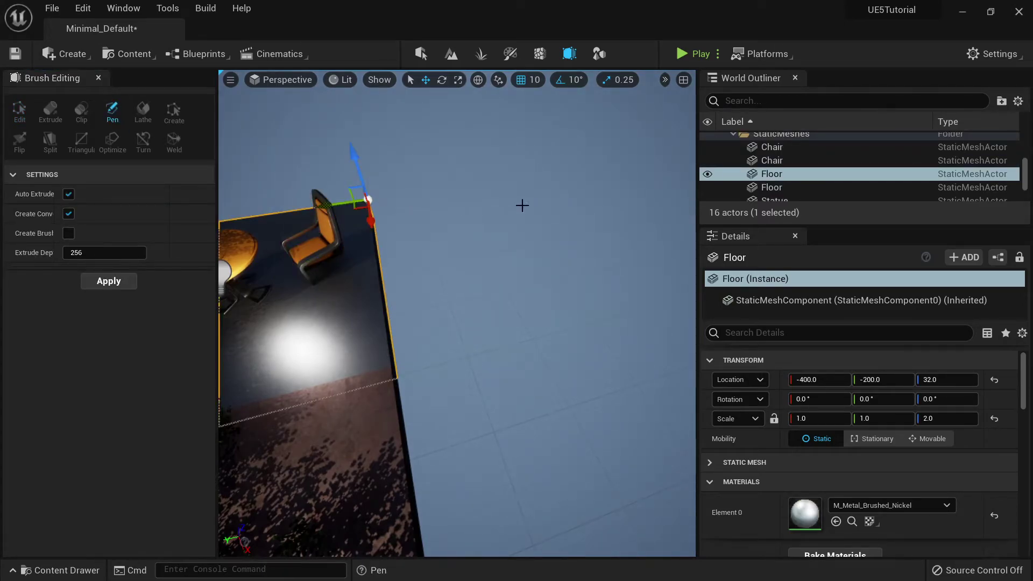
click(527, 261)
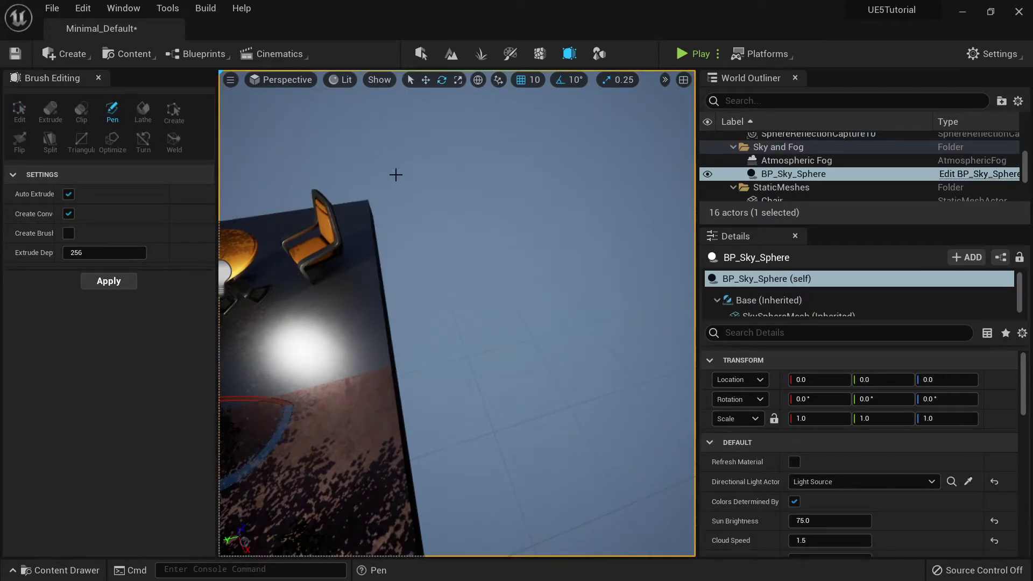
key(Escape)
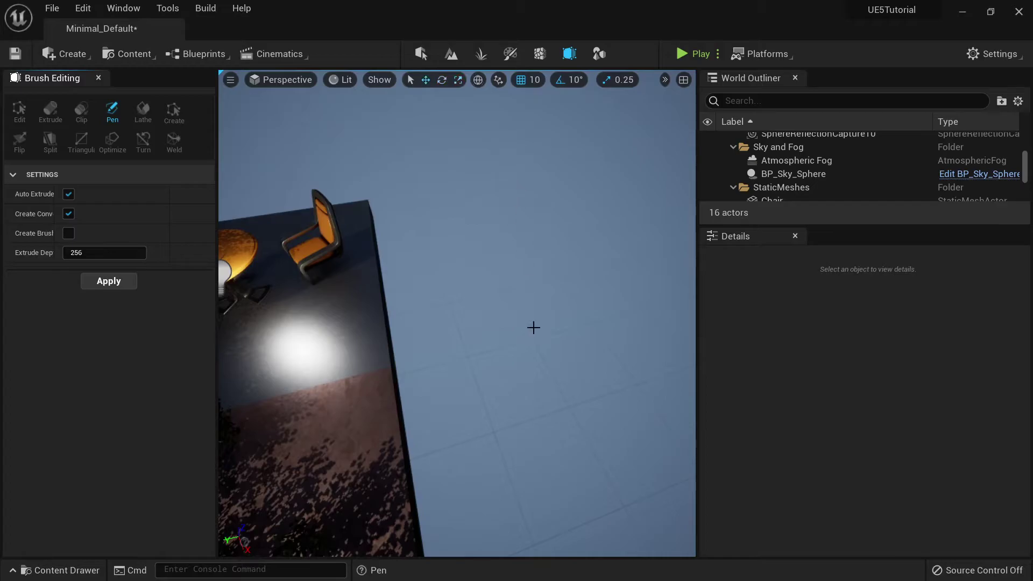
Step: Select the brushed nickel floor under the chair and switch to Modeling mode
right_drag(401, 375, 345, 372)
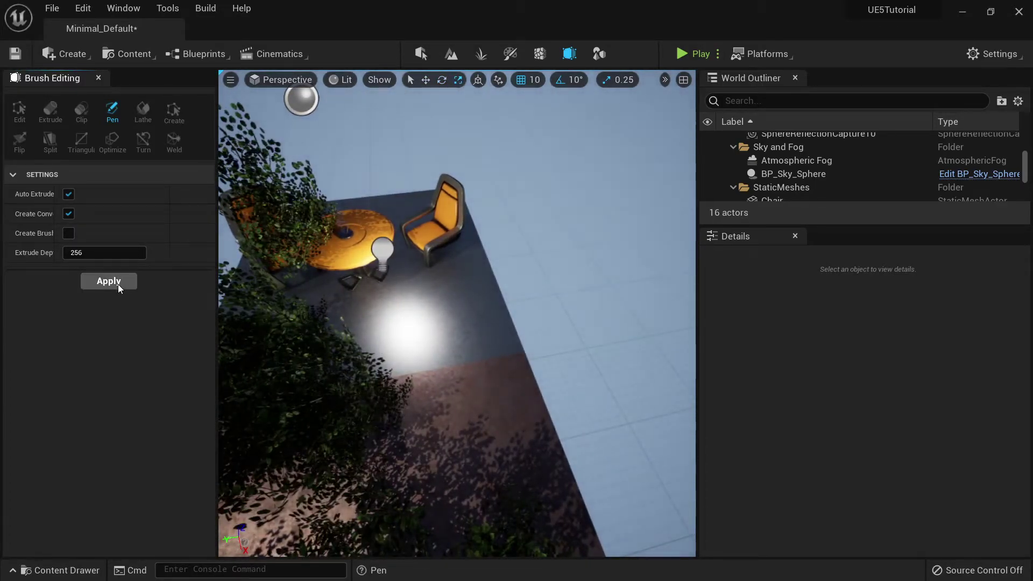
right_drag(409, 344, 388, 226)
click(408, 344)
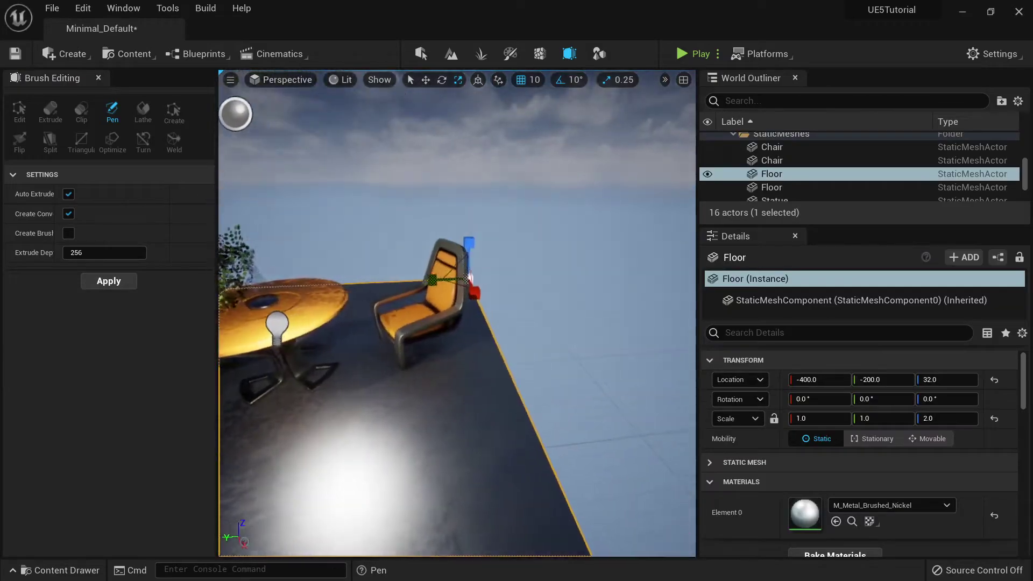
mouse_move(457, 314)
right_down()
mouse_move(500, 377)
mouse_move(468, 371)
mouse_move(453, 304)
right_up()
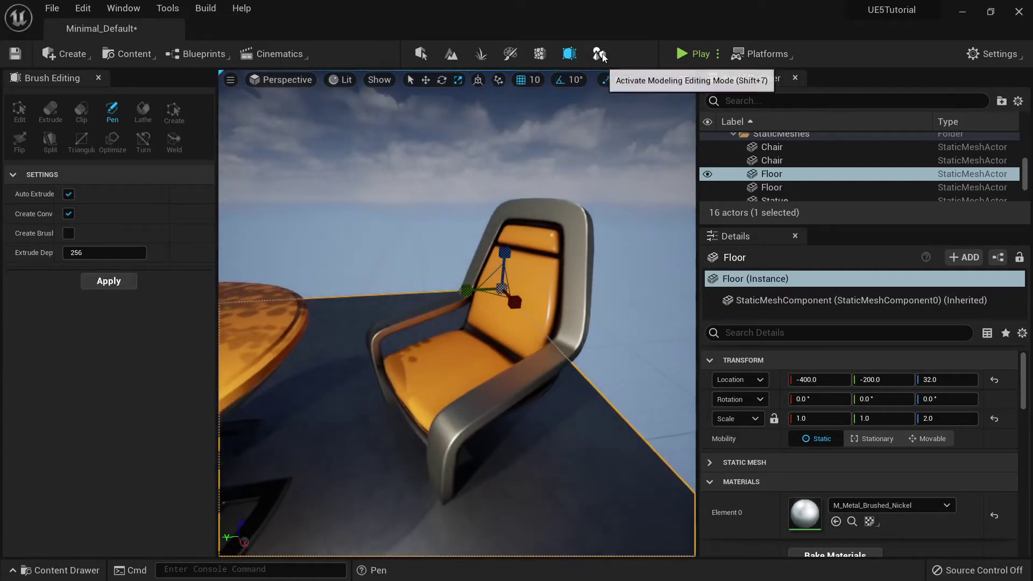
click(600, 55)
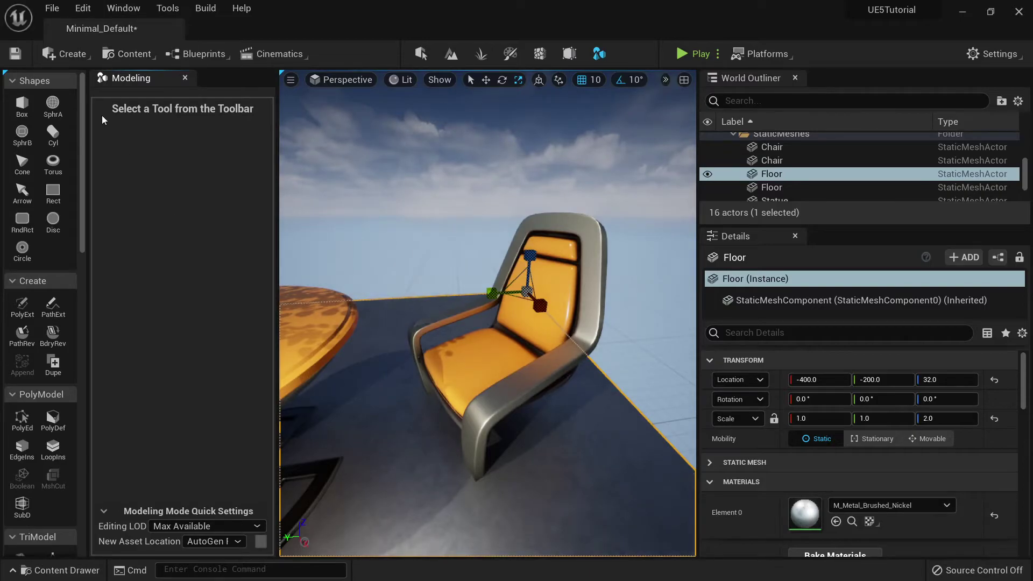
mouse_move(437, 305)
right_down()
mouse_move(437, 377)
mouse_move(438, 305)
right_up()
right_drag(469, 350, 469, 350)
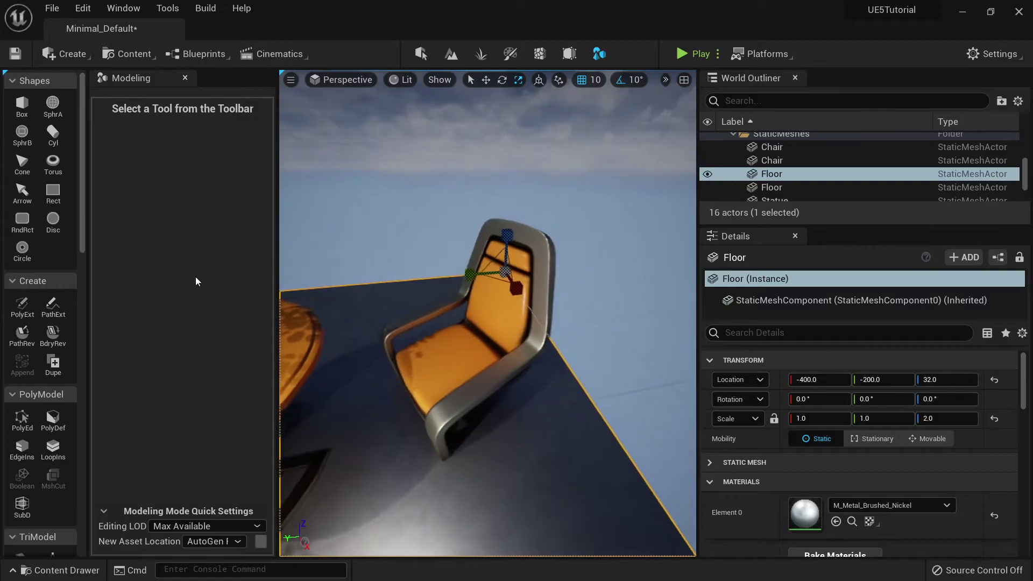
Step: Widen the modeling tools palette and search the Plugins window for "modeling", closing the window after checking the plugin
drag(89, 229, 149, 224)
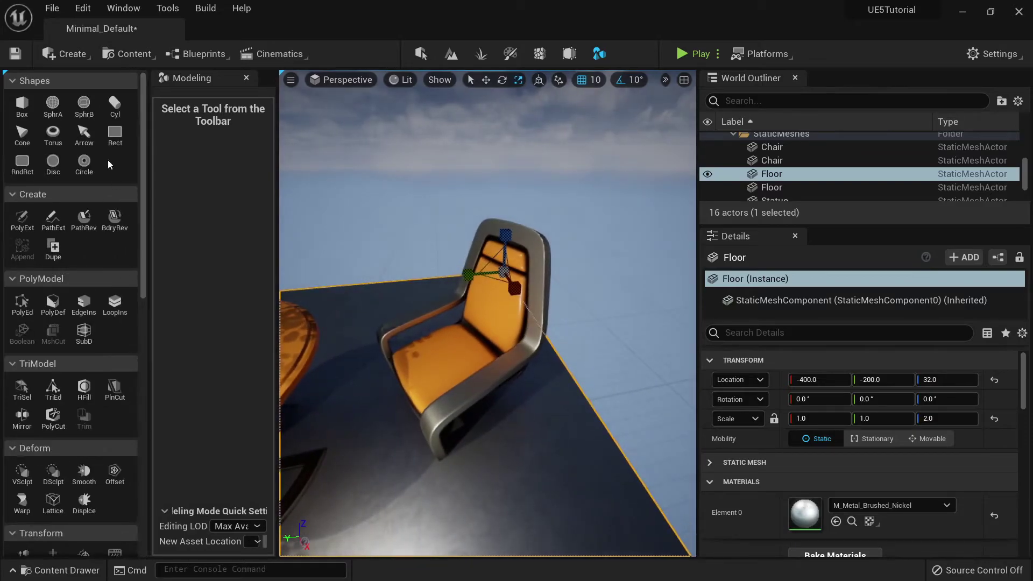
click(88, 9)
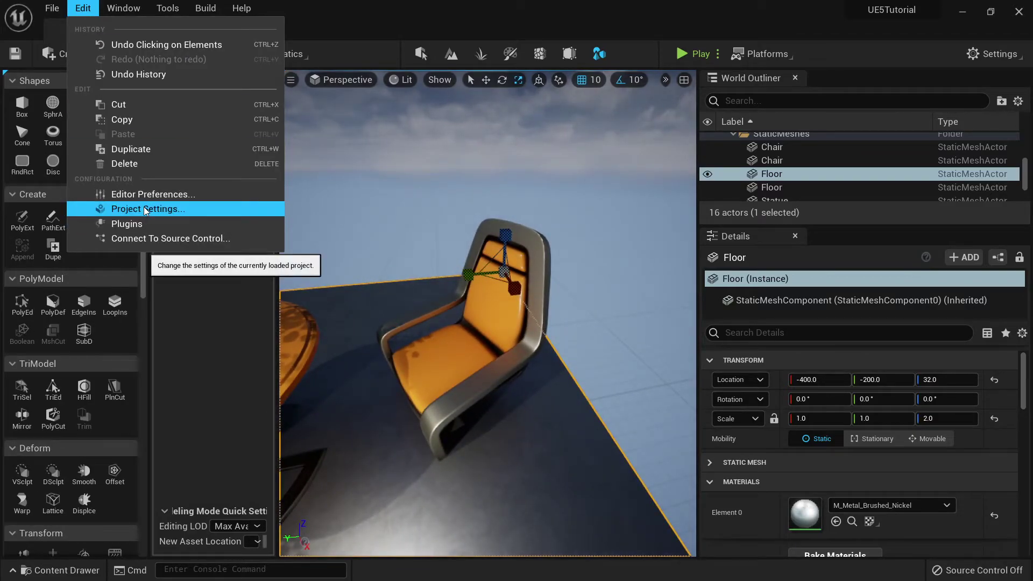
click(144, 224)
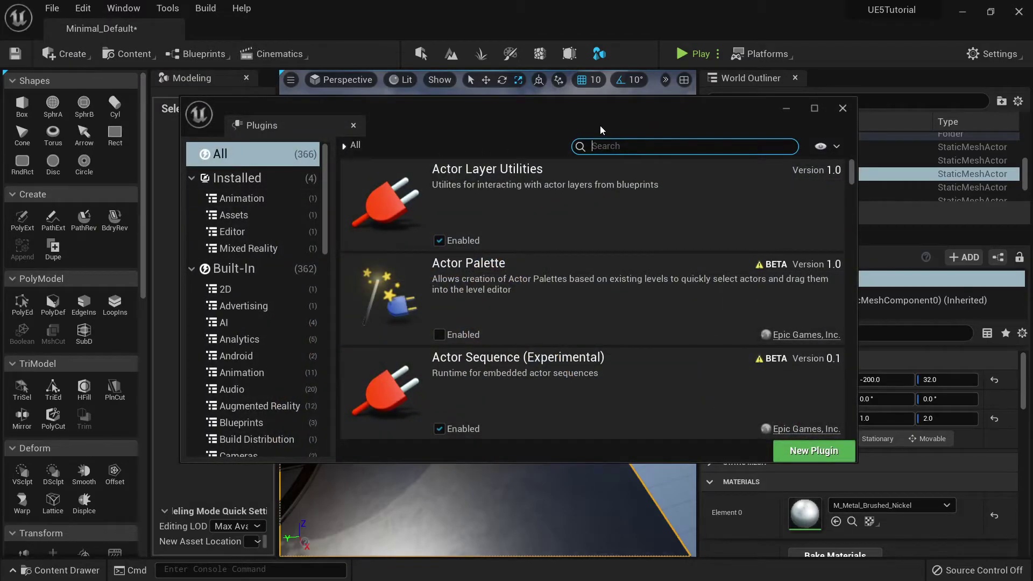
text(modeling)
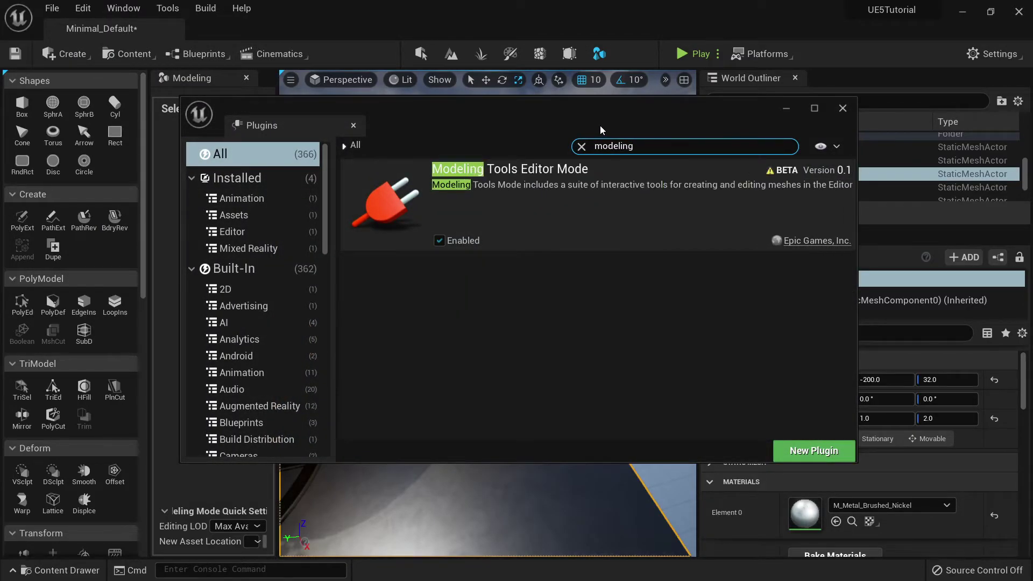
click(843, 108)
Step: Enlarge the World Outliner, focus the view on the floor and chairs from it, and select the first Chair
key(f)
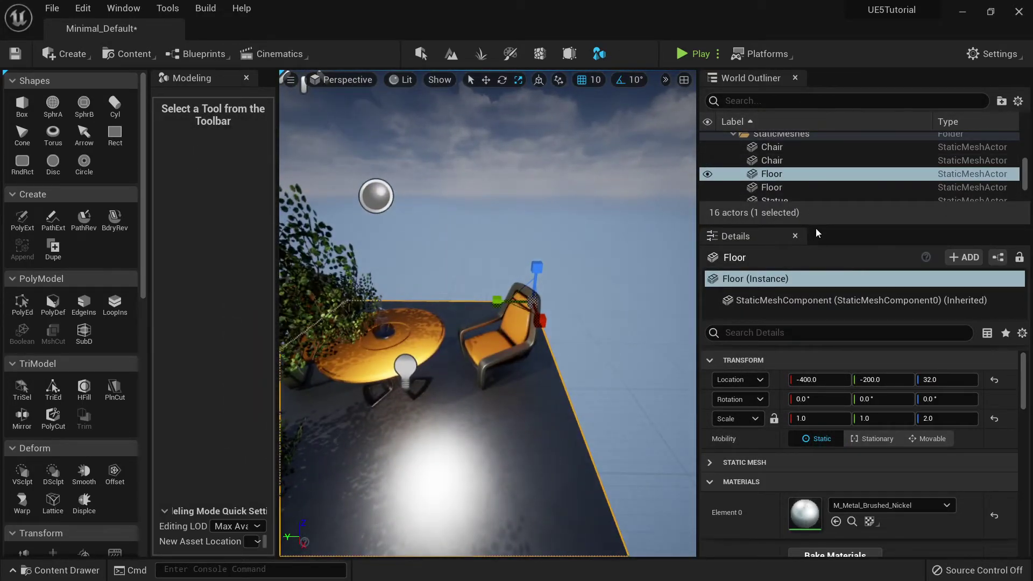
drag(821, 229, 807, 297)
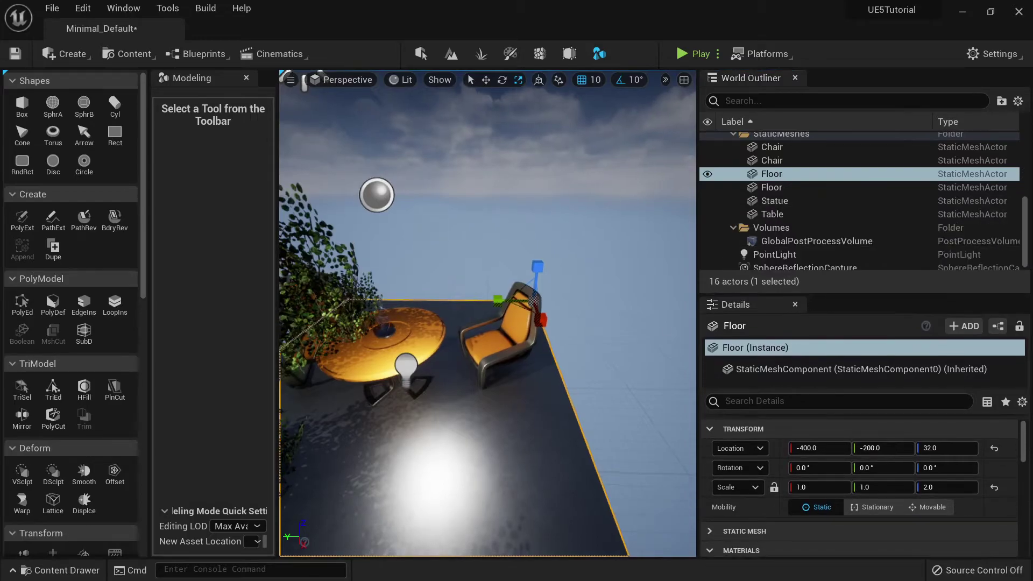
double_click(795, 174)
double_click(772, 147)
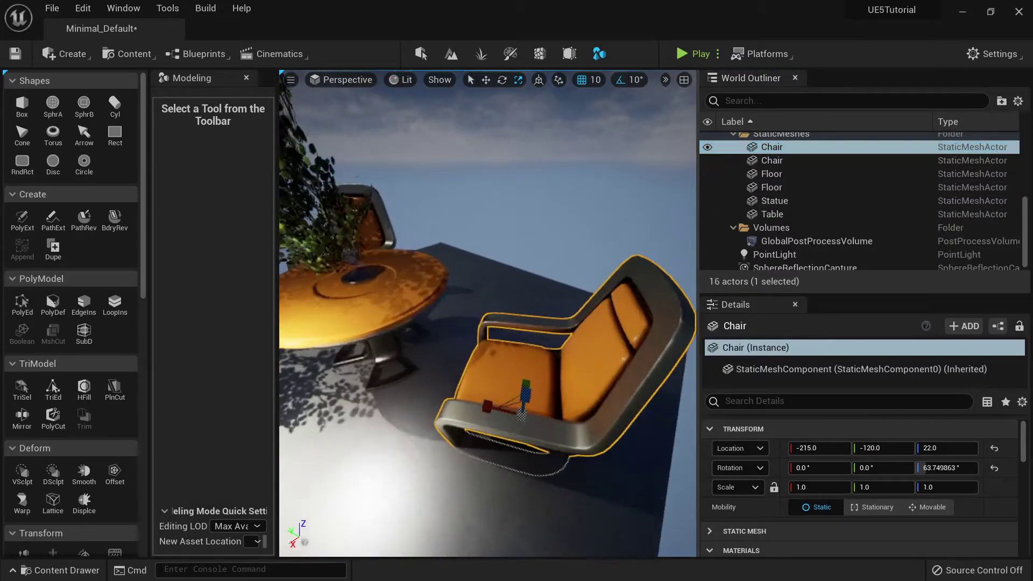
click(530, 251)
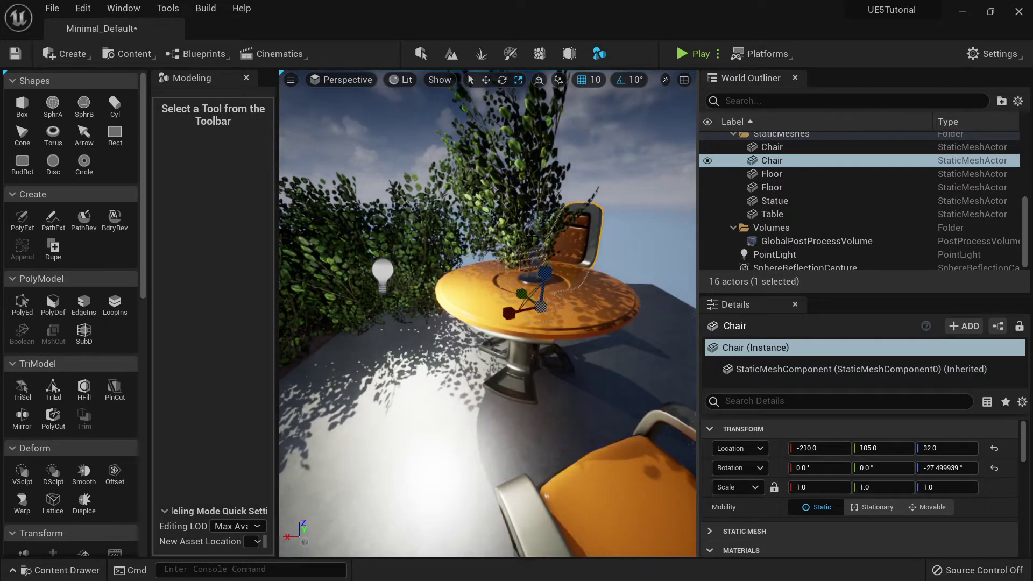
double_click(772, 147)
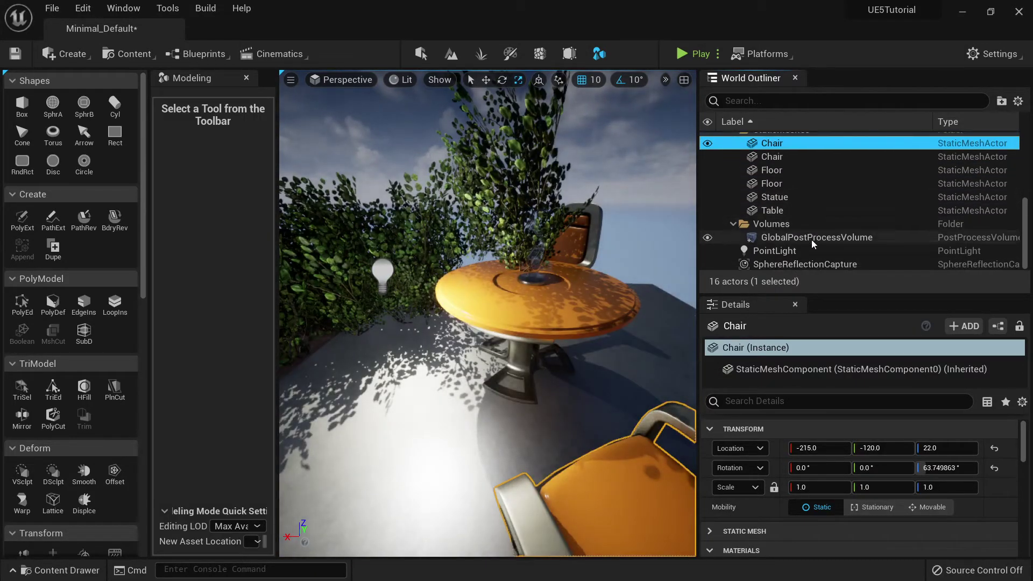
scroll(805, 178, up, 6)
scroll(784, 191, down, 6)
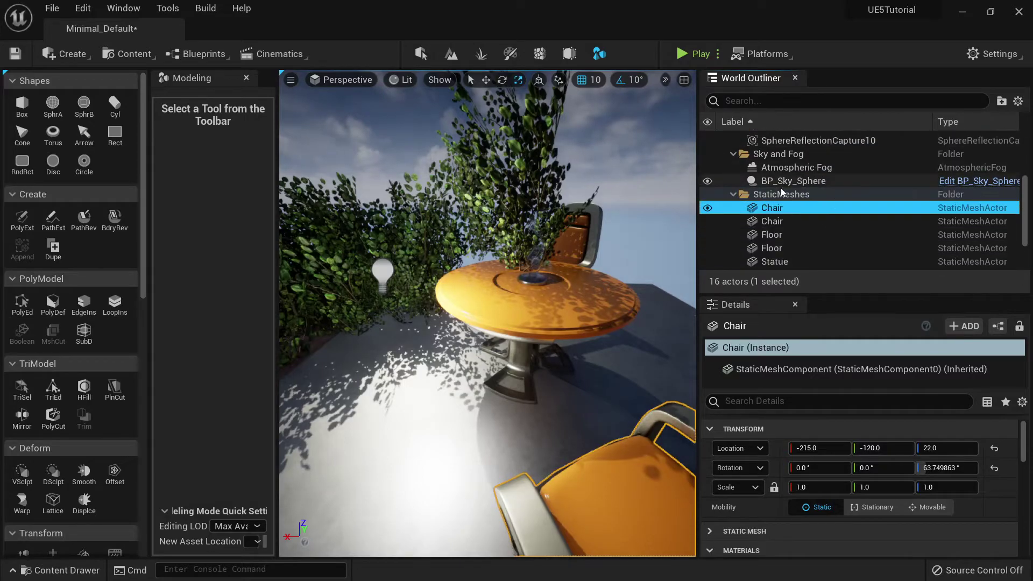
Step: Place a default box primitive on the floor beside the near chair, select it, enlarge its Details area and complete box creation
right_drag(619, 269, 625, 279)
key(s)
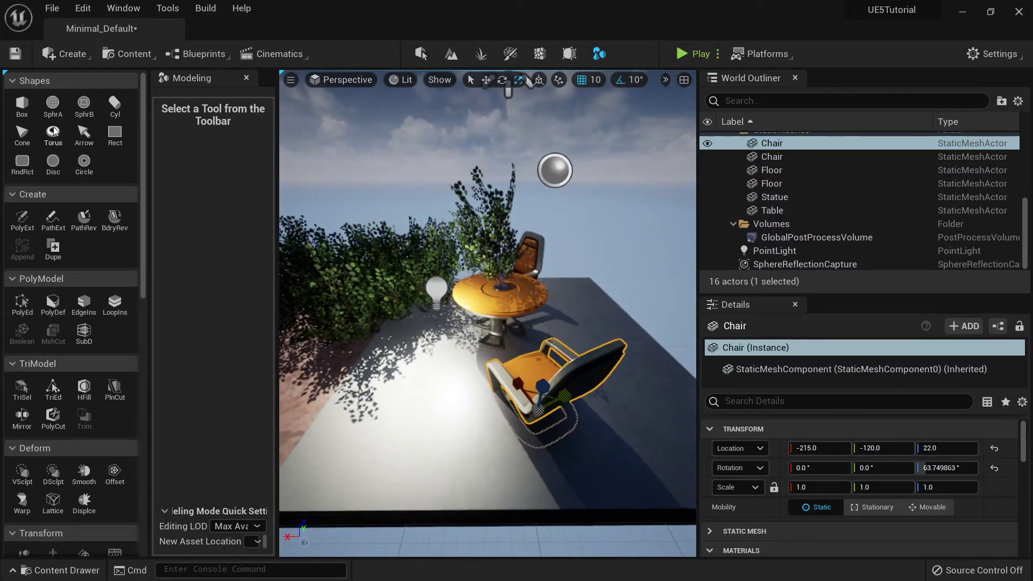
click(21, 105)
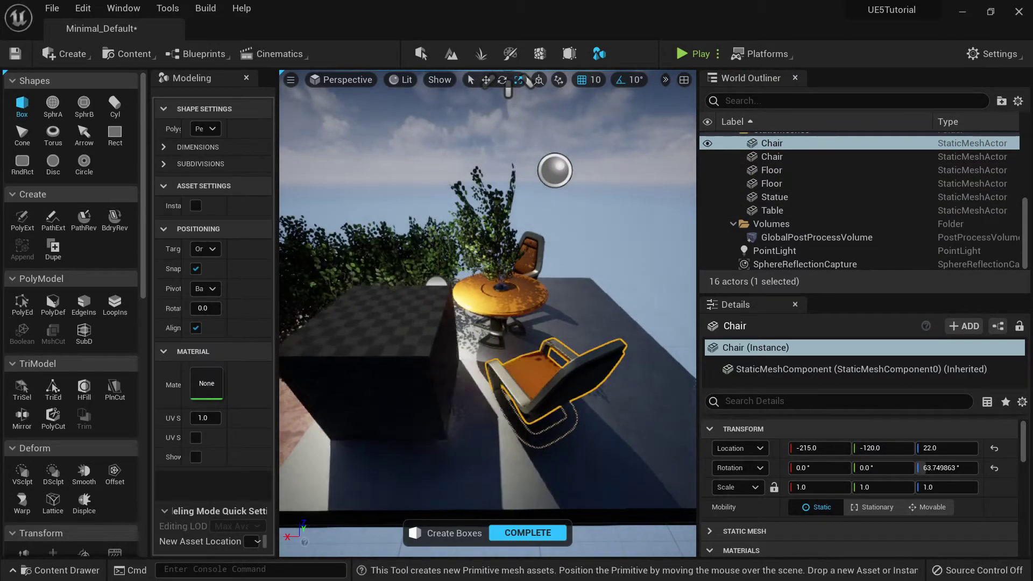
click(376, 398)
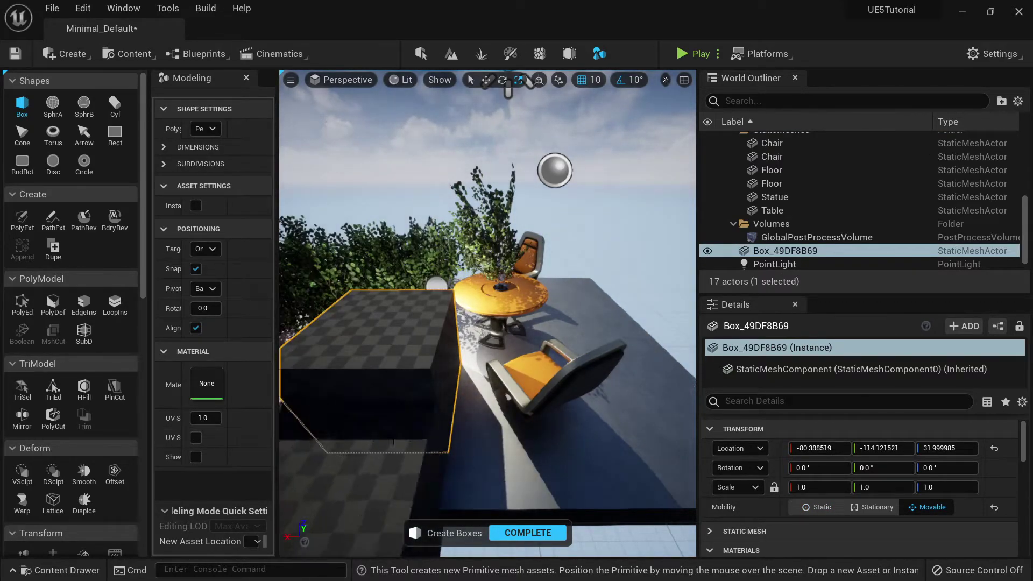
alt+drag(409, 457, 290, 377)
click(804, 252)
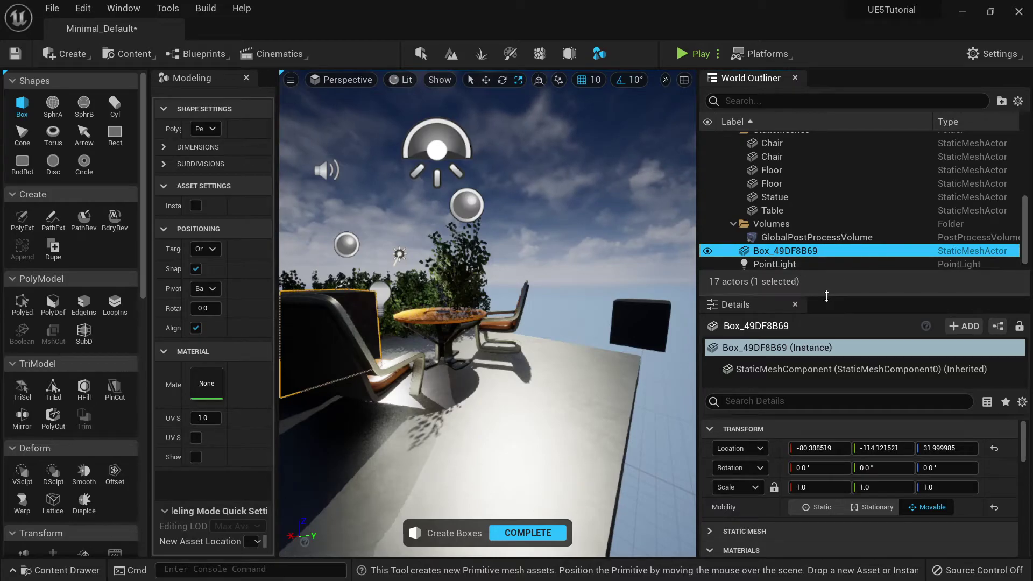
drag(827, 296, 826, 164)
click(528, 533)
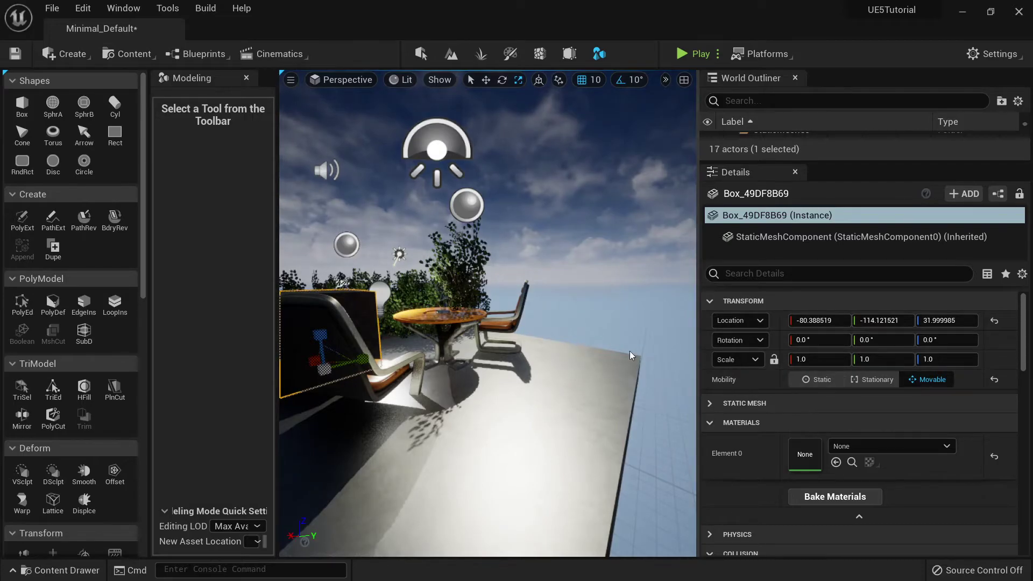
Step: Set the box's location to X 37.0 and Y -122.0 and its X rotation to about 320.37°
key(f)
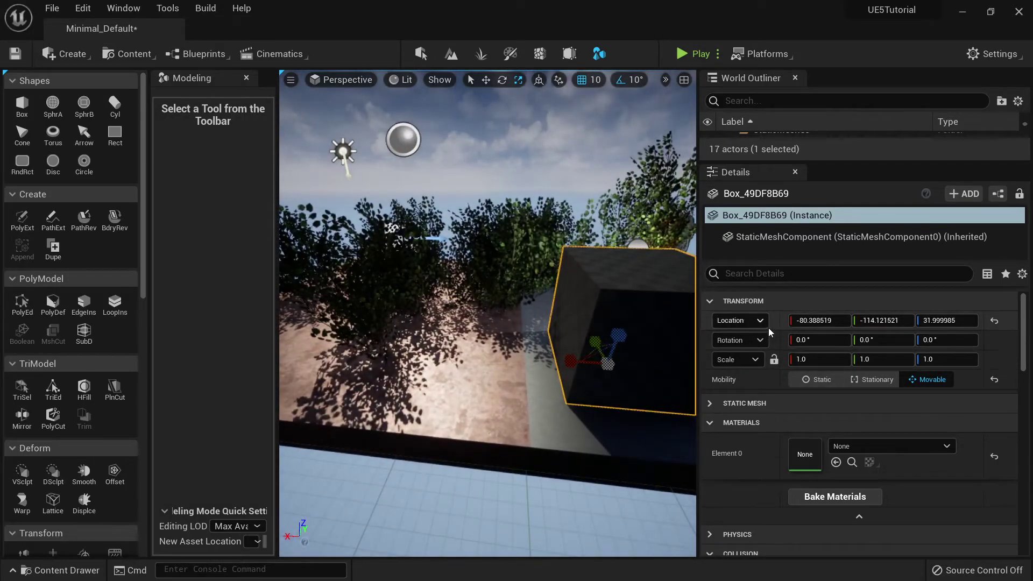
click(761, 321)
click(765, 323)
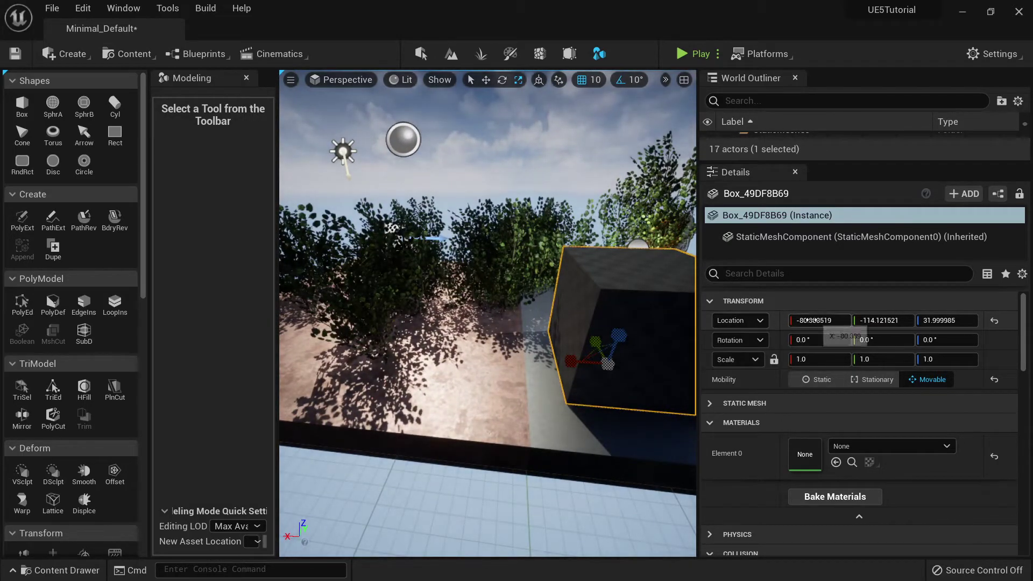
drag(817, 320, 833, 345)
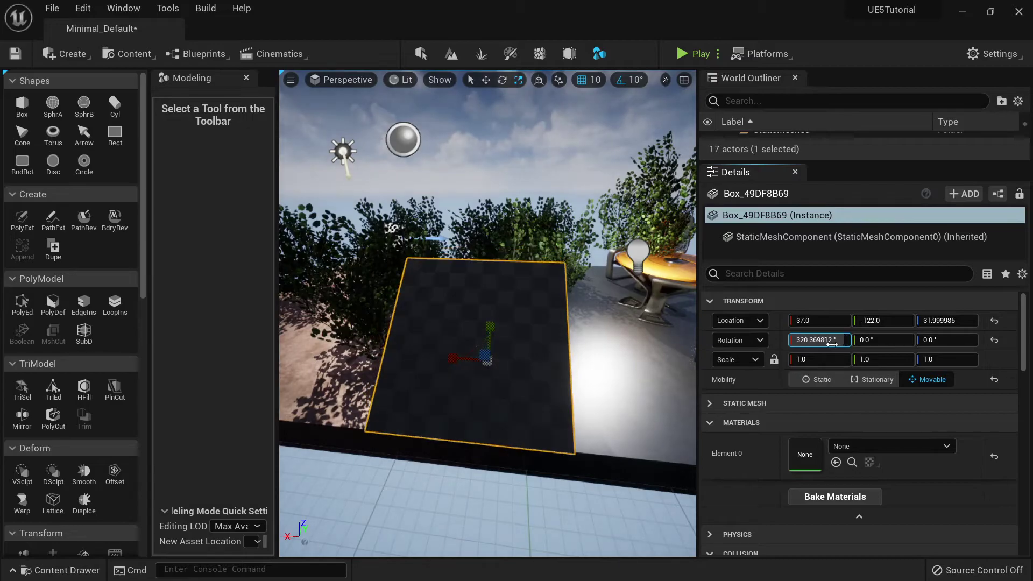
right_drag(488, 313, 619, 302)
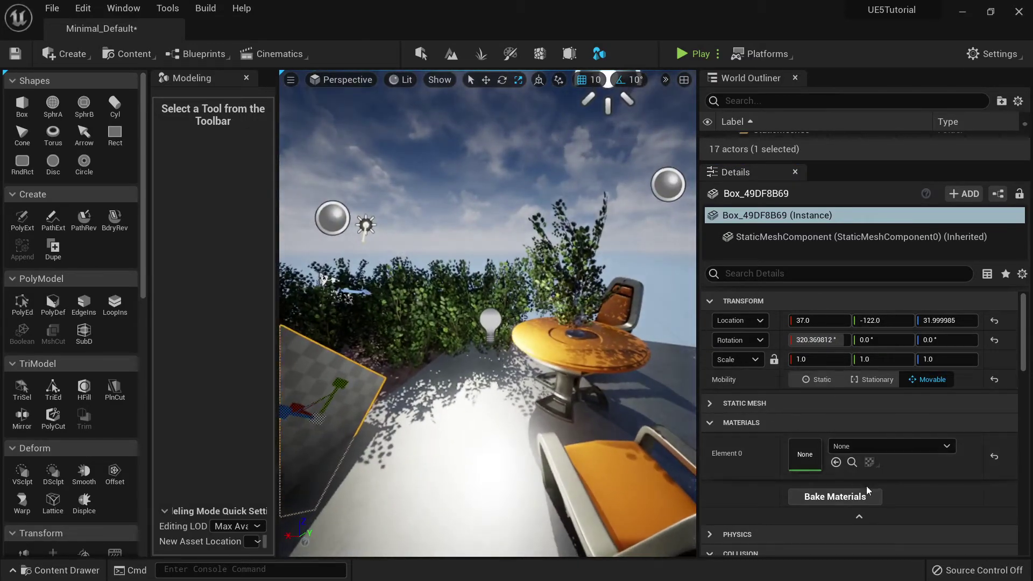
Step: Enlarge the World Outliner, then undock the Details panel and dock it back beneath the World Outliner
scroll(868, 491, down, 5)
scroll(941, 445, up, 5)
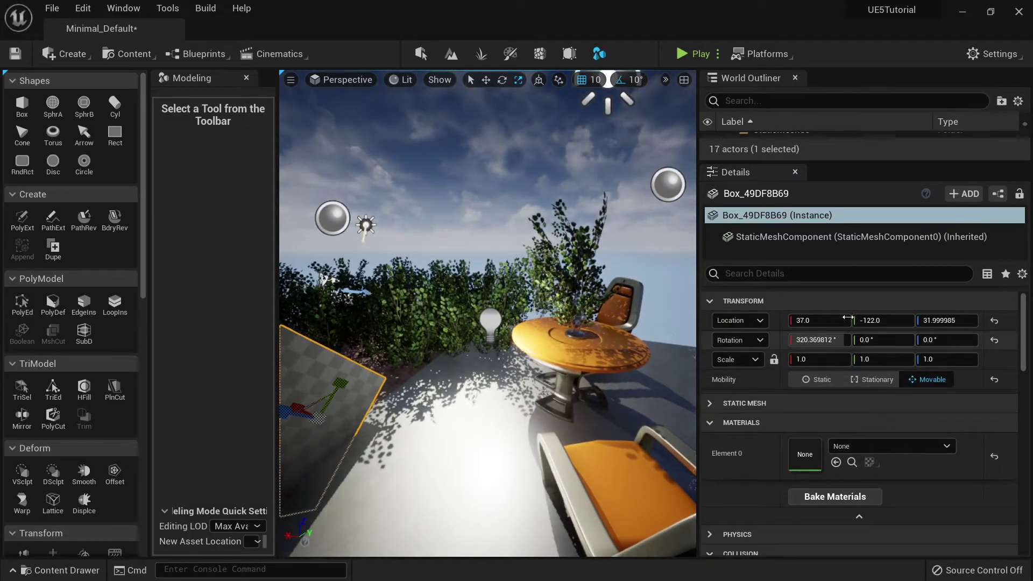
drag(832, 162, 848, 324)
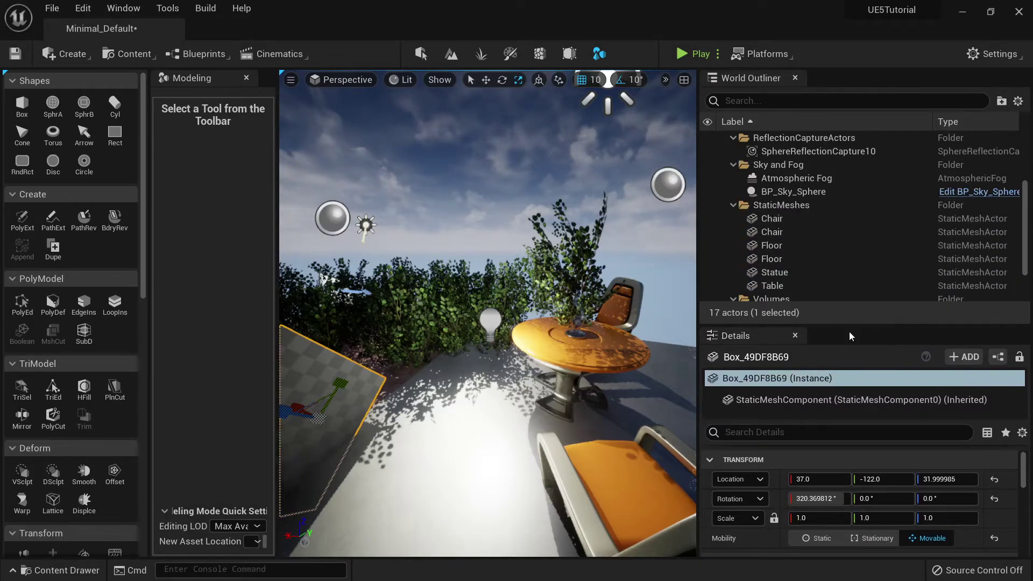
drag(782, 341, 737, 340)
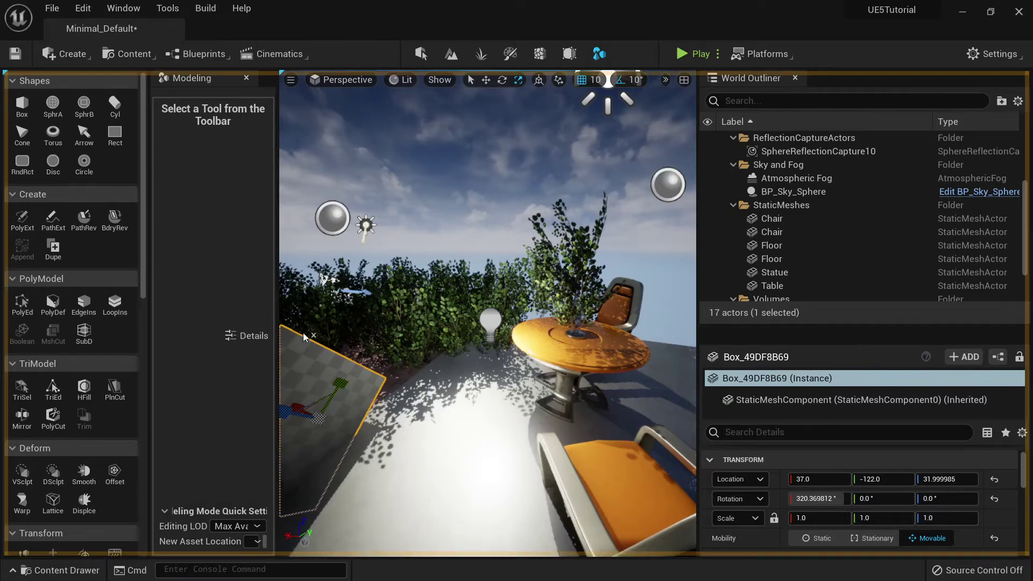
drag(303, 337, 852, 333)
right_drag(593, 318, 603, 299)
mouse_move(495, 274)
right_down()
mouse_move(520, 253)
mouse_move(514, 288)
mouse_move(495, 275)
right_up()
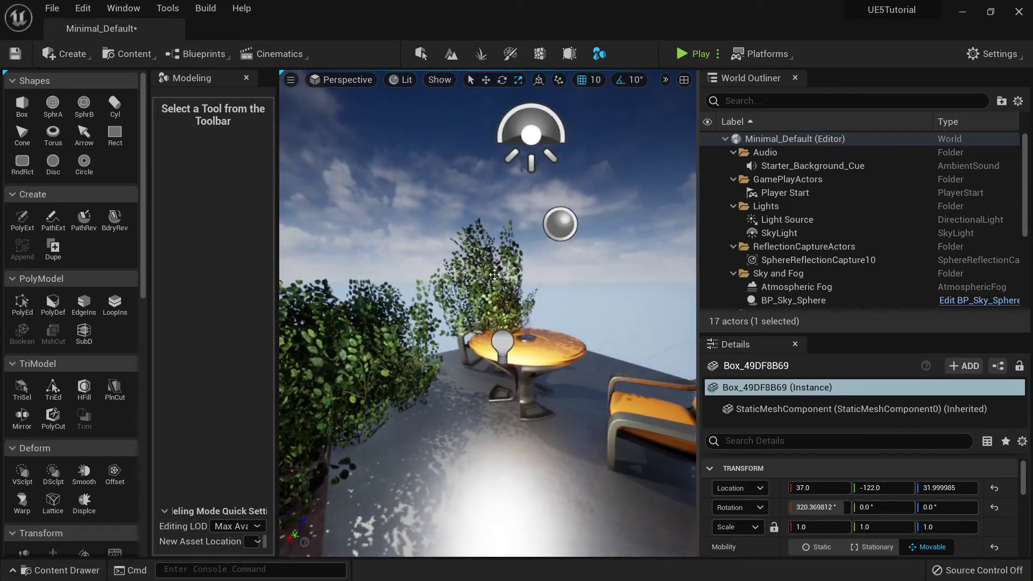
Step: Set the overall engine scalability quality to Low and inspect the scene at that quality
click(975, 53)
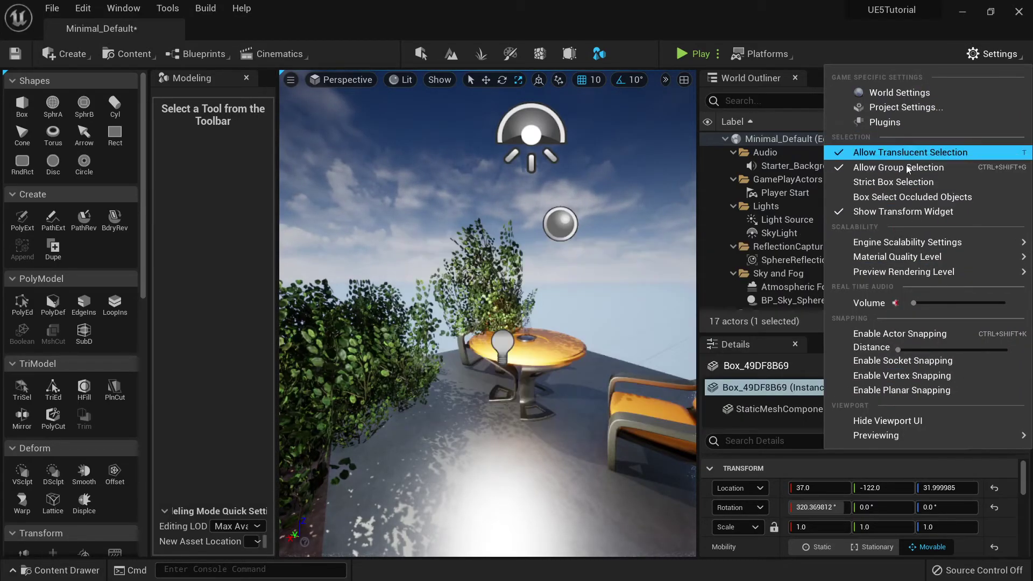
mouse_move(930, 248)
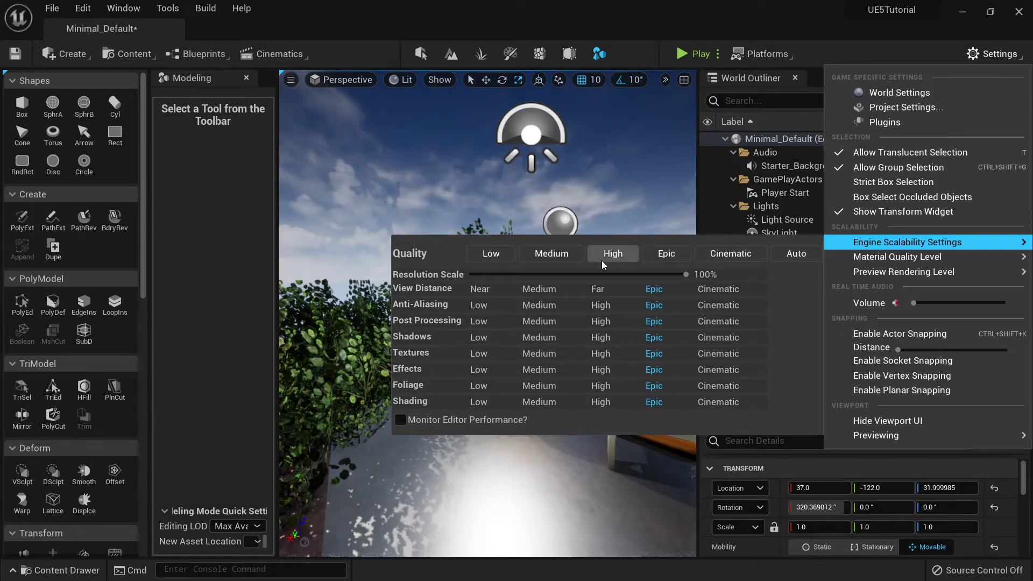
click(496, 257)
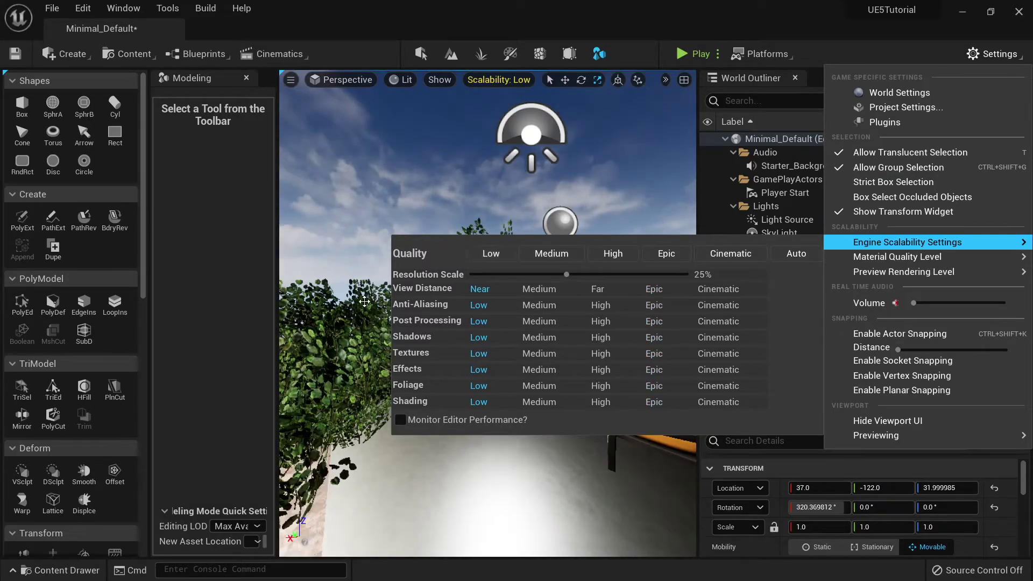
mouse_move(361, 298)
right_down()
mouse_move(362, 409)
mouse_move(362, 301)
right_up()
key(w)
key(s)
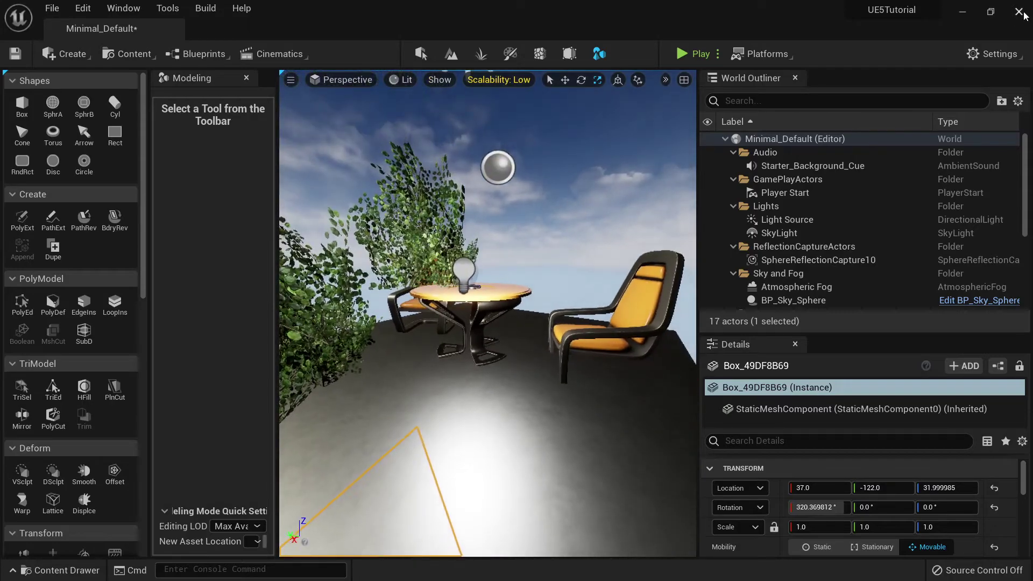
Step: Set the overall engine scalability quality to Cinematic
click(990, 54)
mouse_move(910, 242)
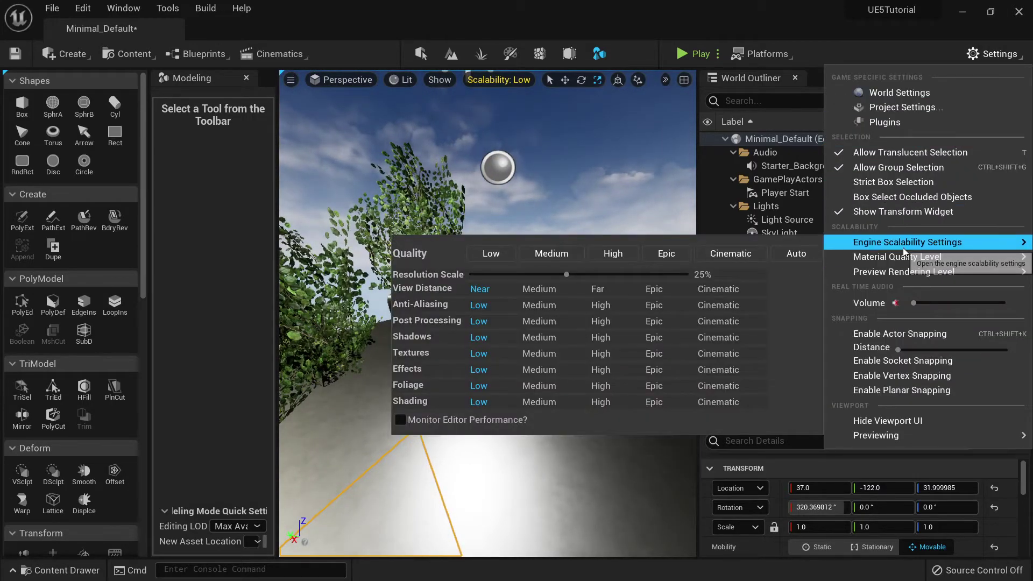
click(733, 254)
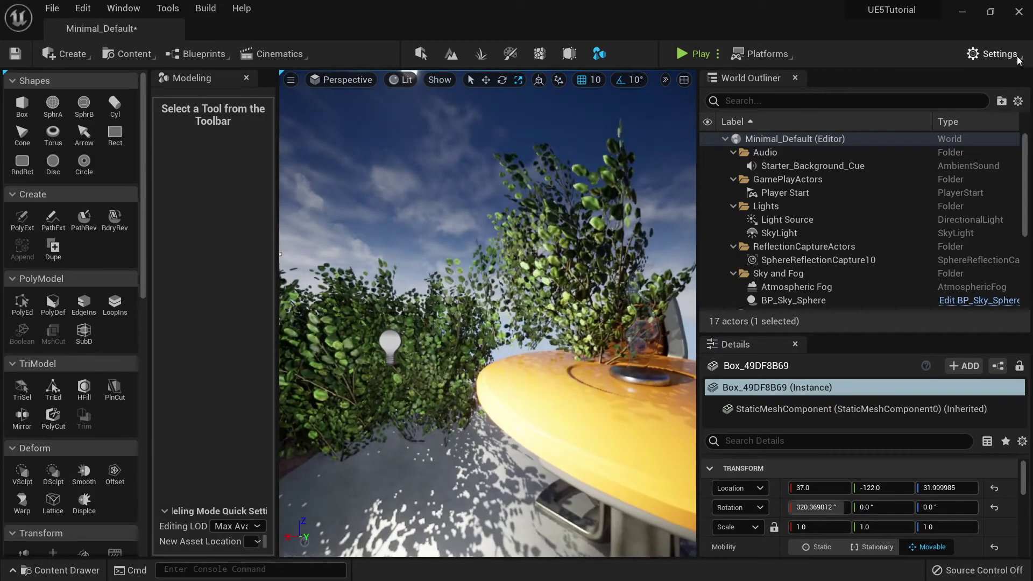
Step: Review the available material quality levels in the editor settings and look over the scene again
click(1018, 58)
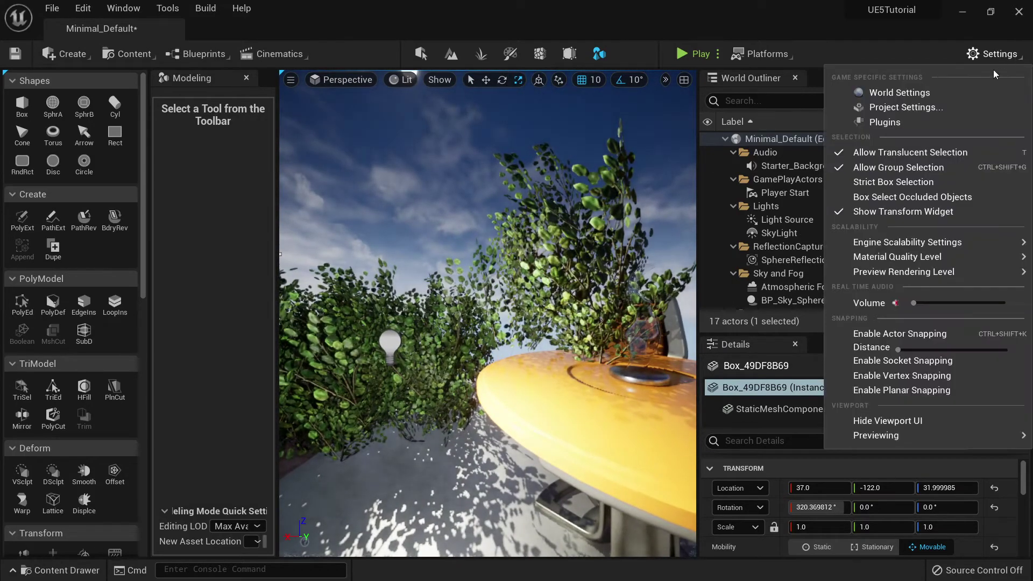
mouse_move(902, 249)
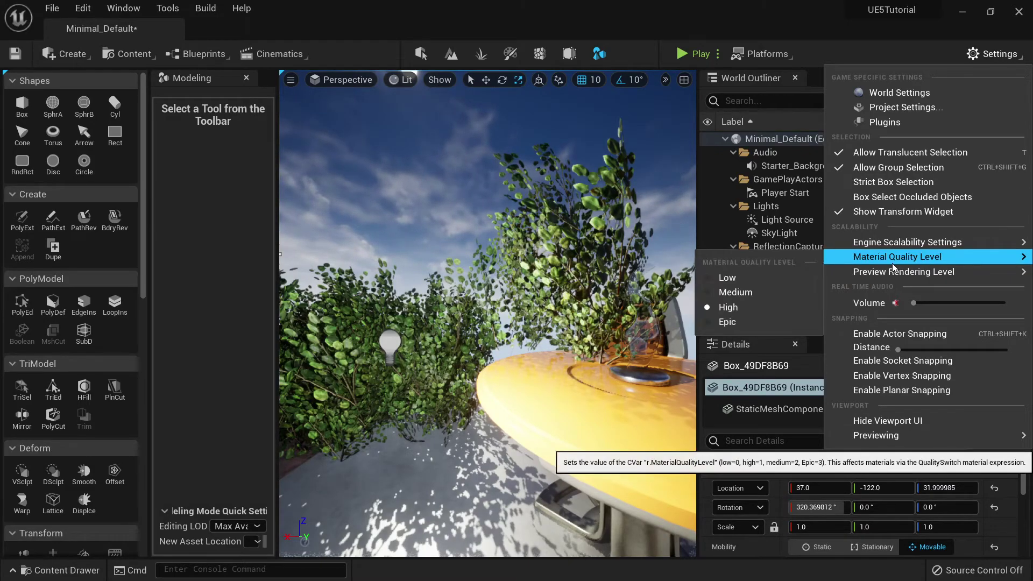
right_drag(592, 334, 520, 312)
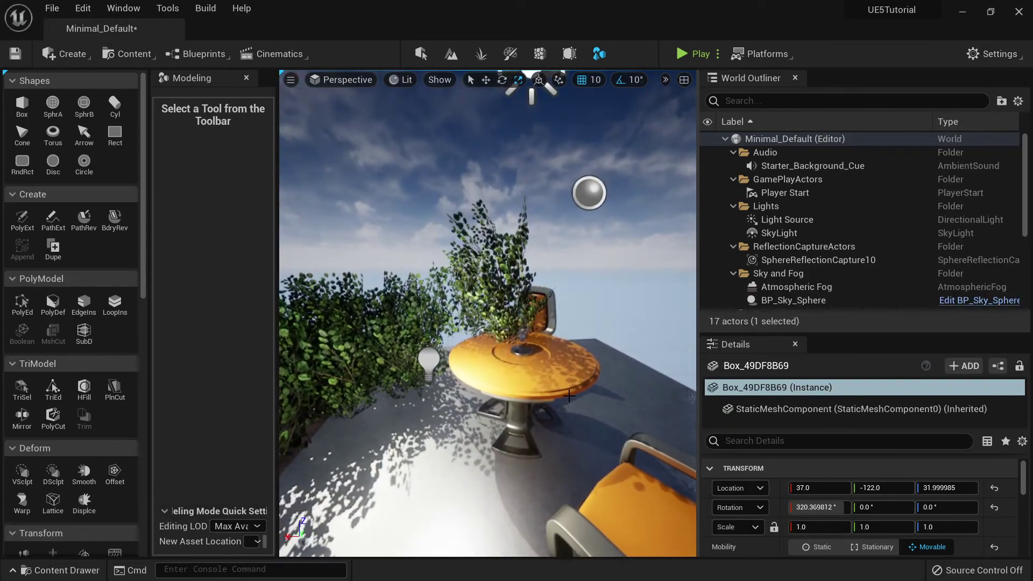
Step: Open the Editor Preferences and search them for "langu" to find the language options
click(78, 11)
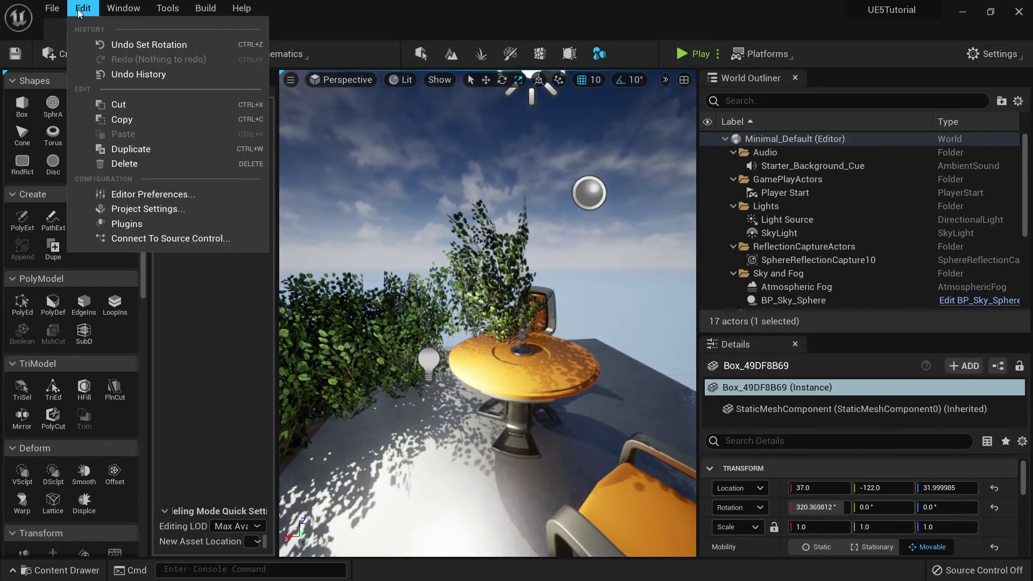
click(160, 193)
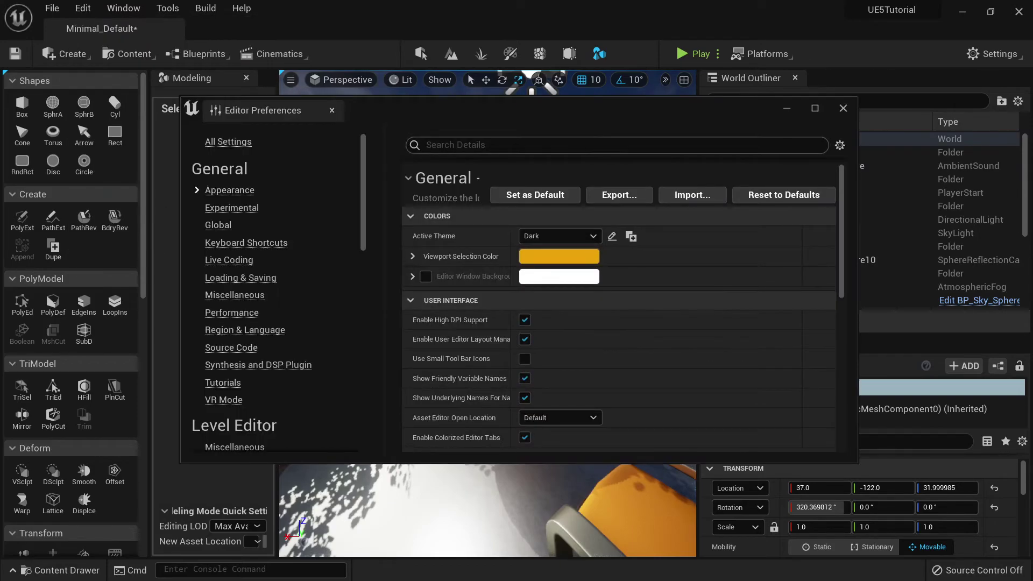
text(langu)
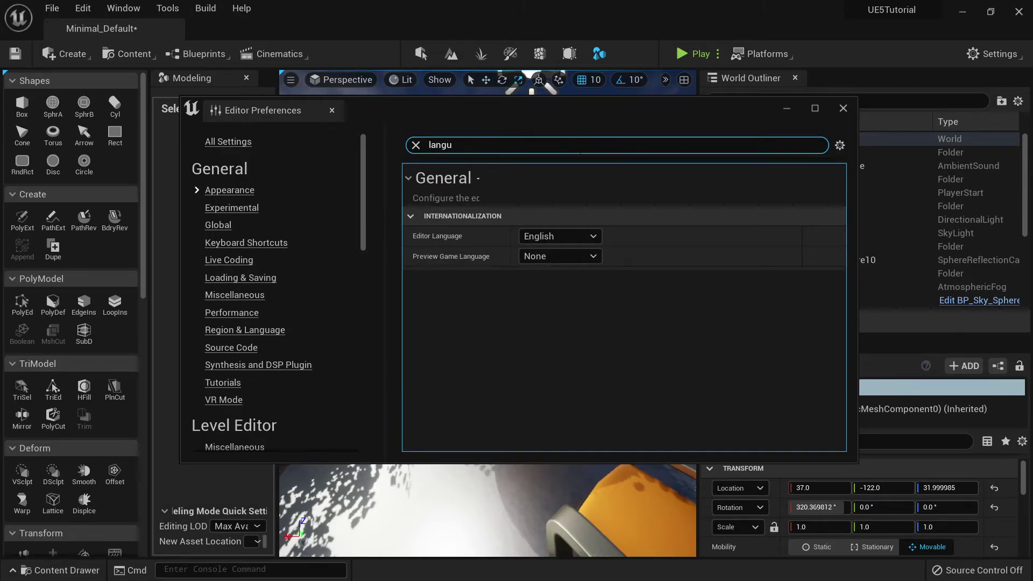
Step: Review the languages available for the editor interface without changing the selection, and close the Editor Preferences
click(565, 238)
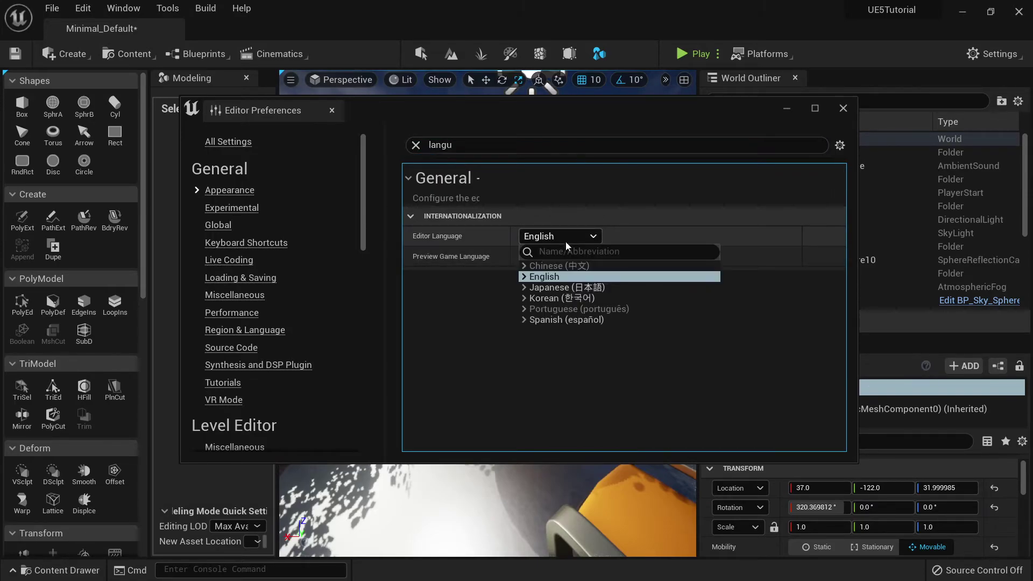
click(457, 334)
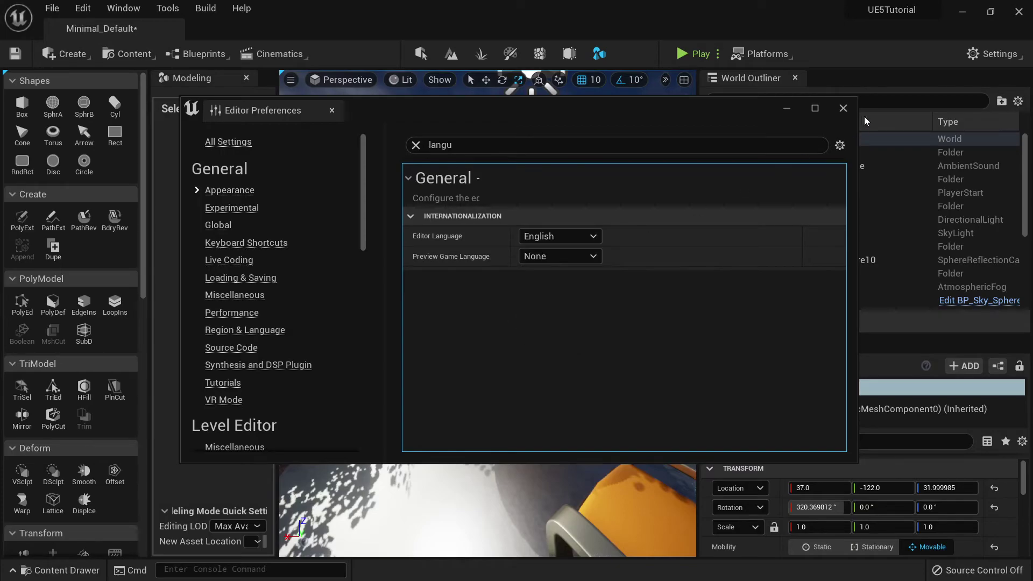
click(843, 108)
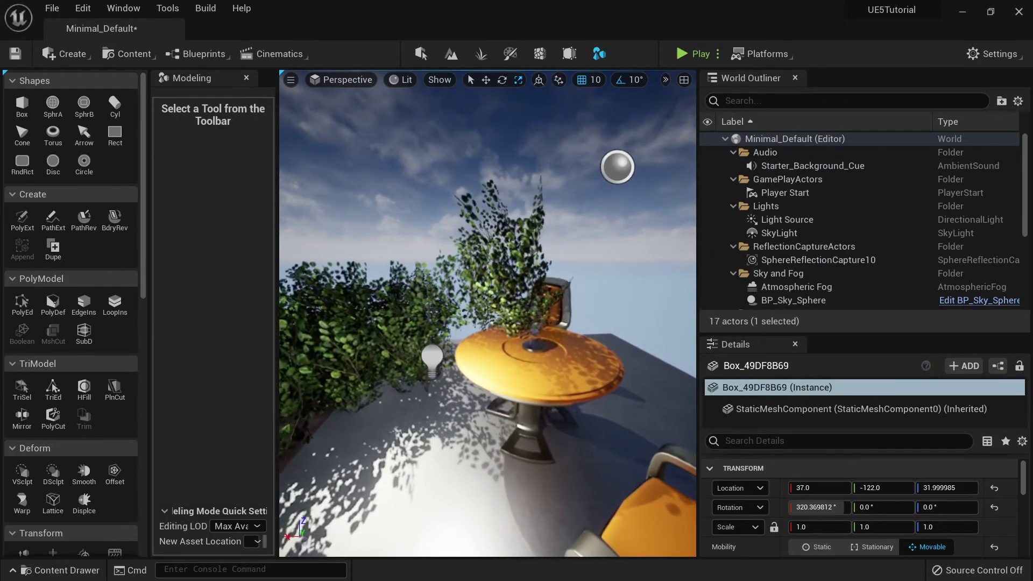
Step: Switch the editor from Modeling mode back to Selection mode and look around the table and chairs
mouse_move(547, 343)
right_down()
mouse_move(506, 329)
mouse_move(547, 343)
right_up()
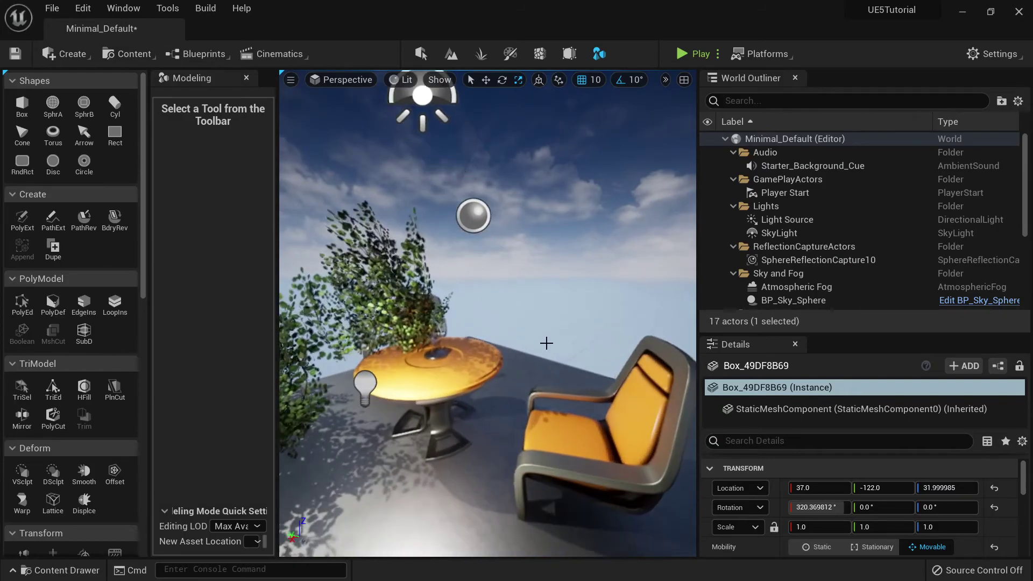
key(shift+1)
right_drag(450, 279, 506, 253)
right_drag(512, 215, 513, 215)
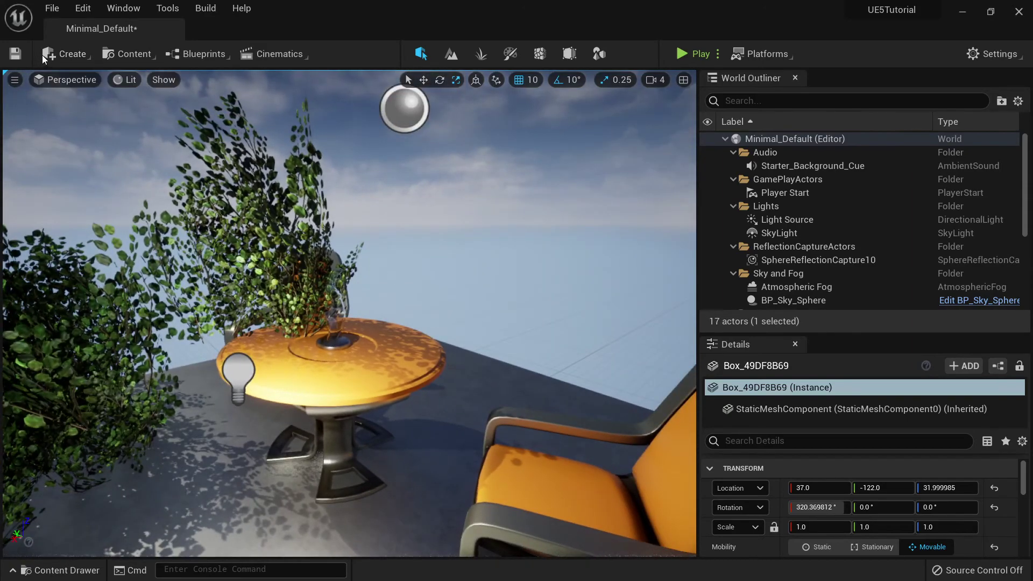
Step: Review the options for creating new objects, and look over the actors in the World Outliner and the furniture scene
click(86, 54)
mouse_move(124, 166)
click(507, 5)
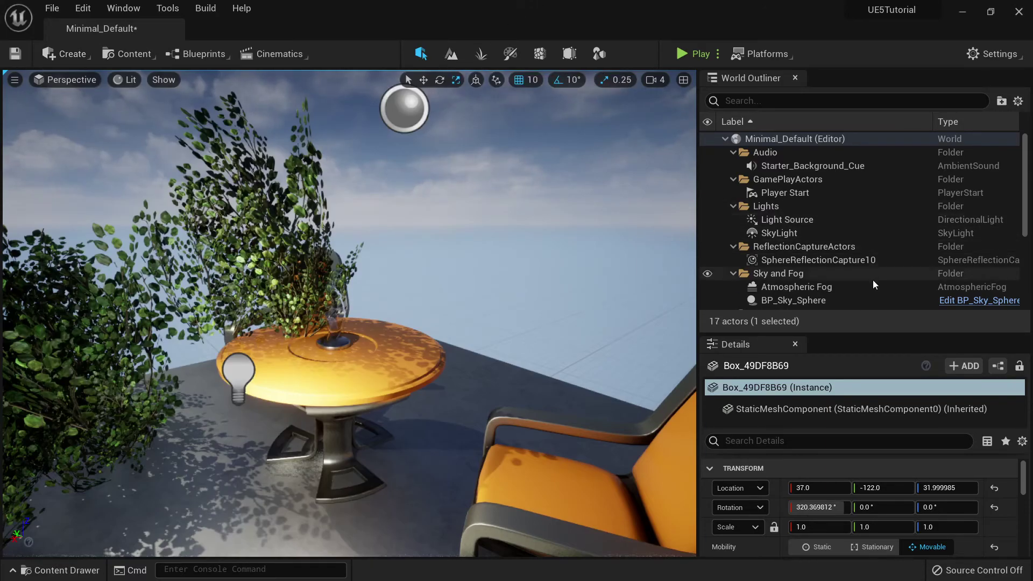
scroll(873, 281, down, 2)
mouse_move(675, 238)
right_down()
mouse_move(595, 269)
mouse_move(667, 250)
mouse_move(657, 237)
right_up()
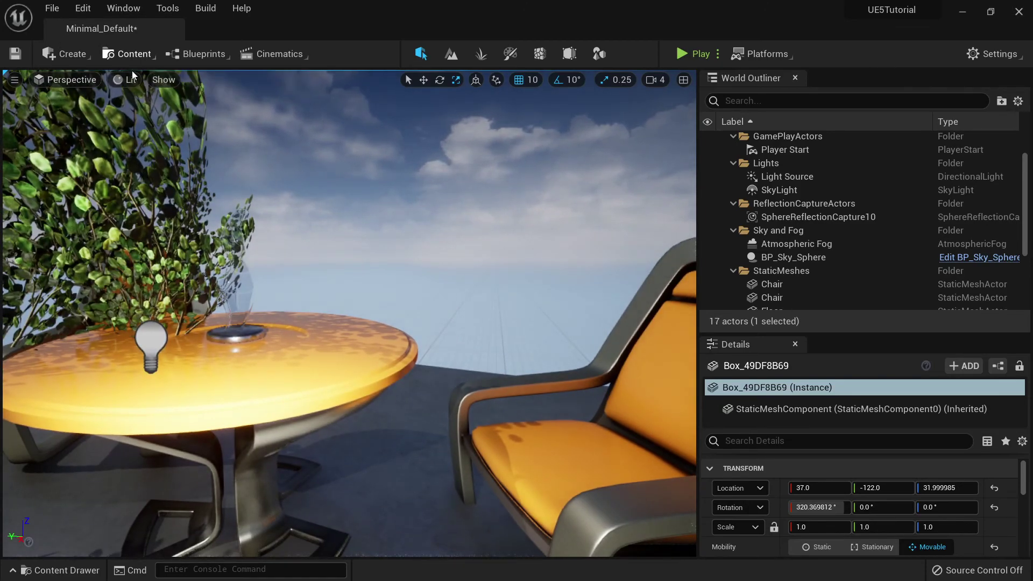
key(s)
right_drag(329, 283, 302, 318)
right_drag(435, 107, 435, 107)
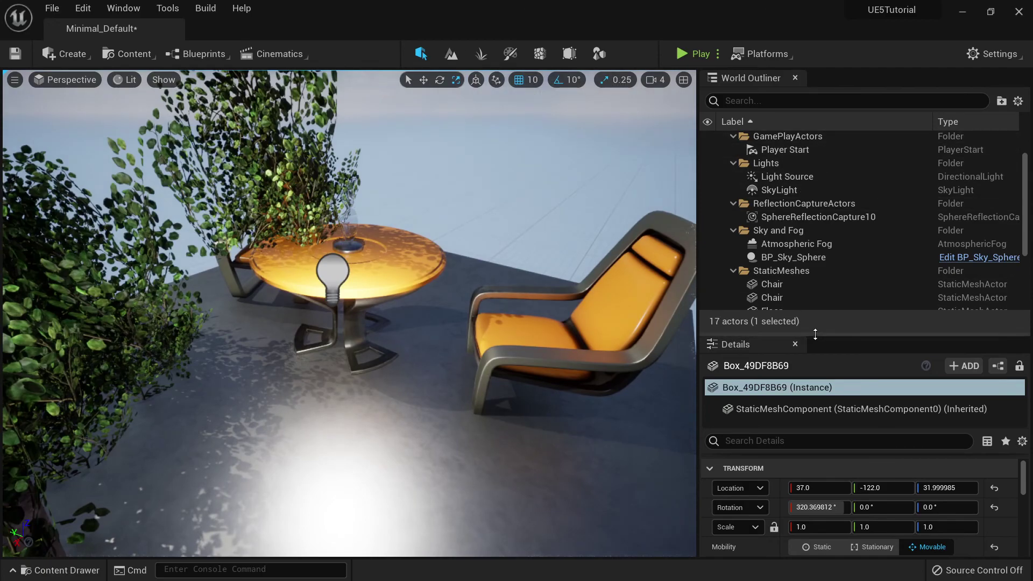
Step: Give the Details panel more height by shrinking the World Outliner above it, and view the table and plants again
drag(815, 335, 819, 273)
right_drag(619, 269, 635, 253)
key(w)
right_drag(579, 233, 579, 233)
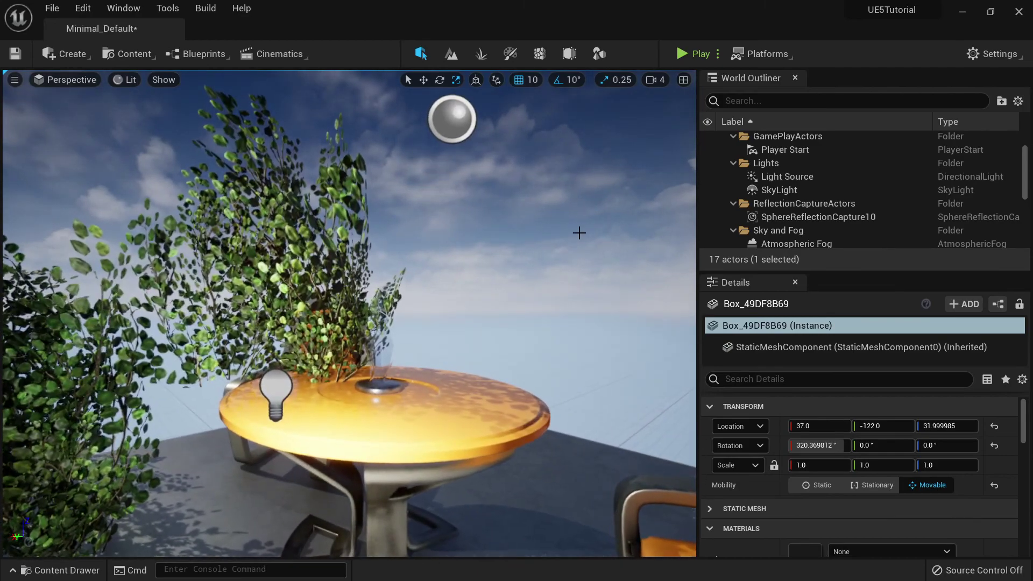